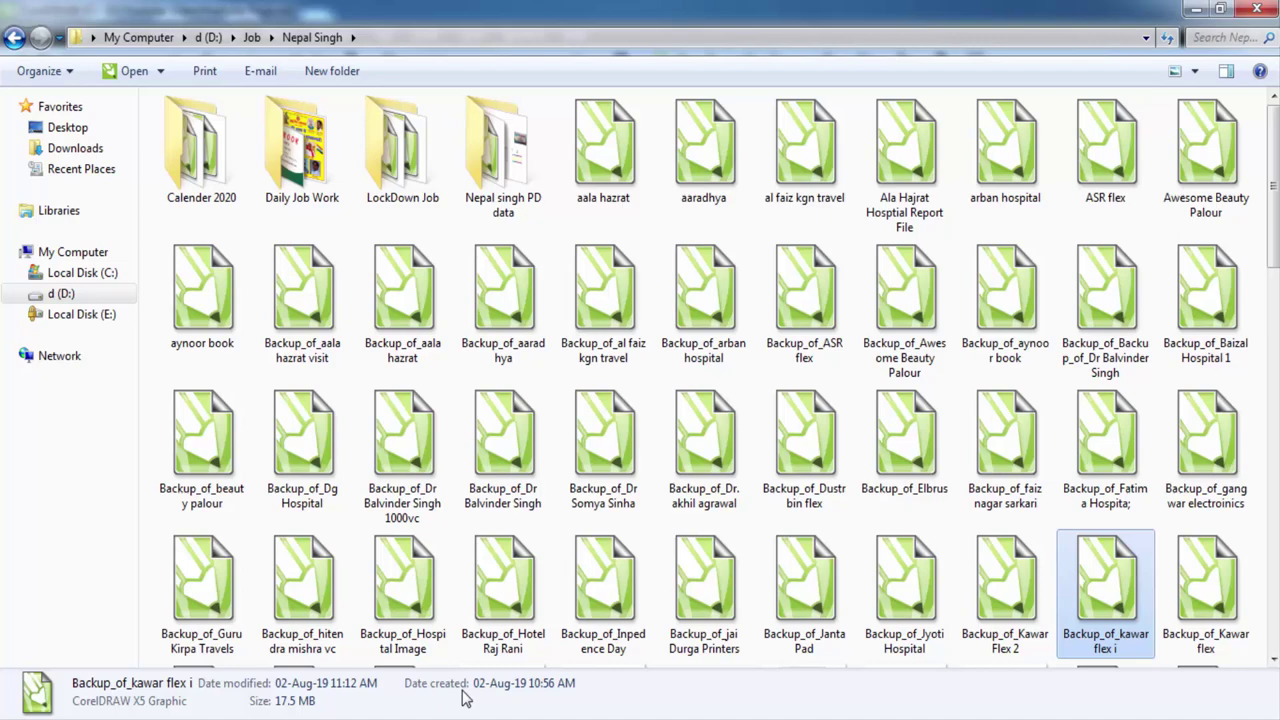
{"action": "key", "text": "alt+Tab"}
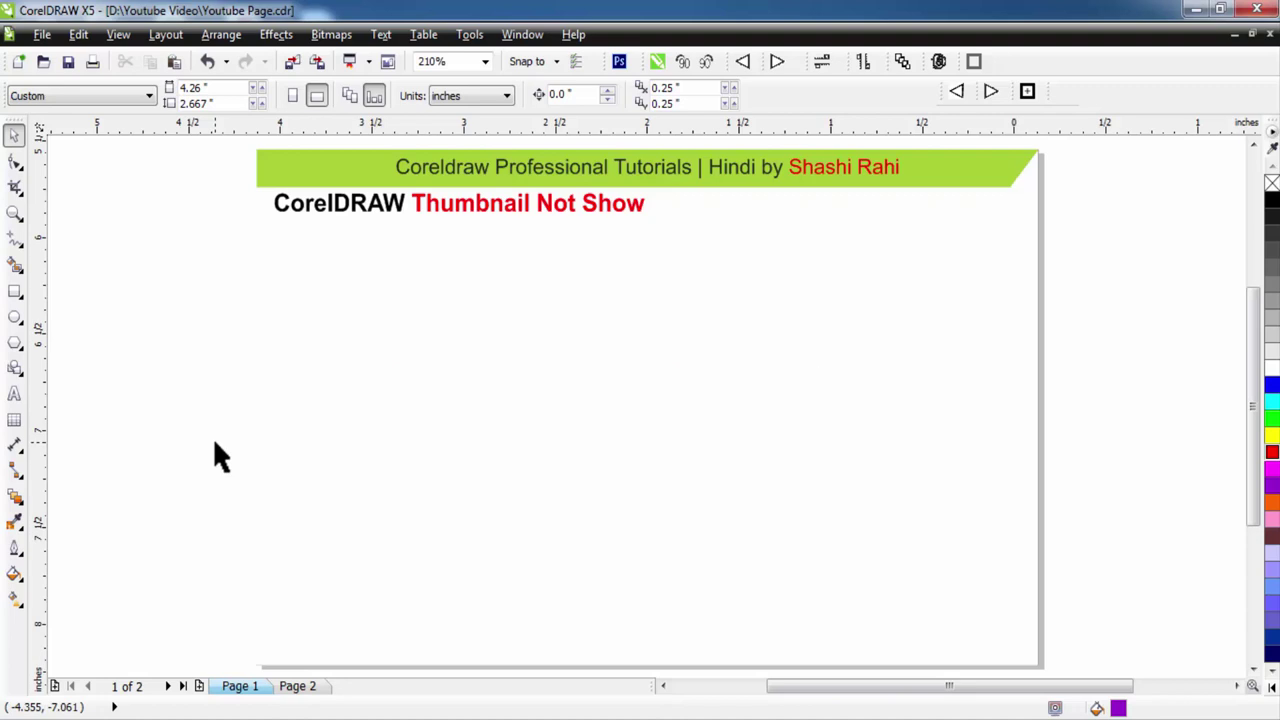
{"action": "key", "text": "alt+Tab"}
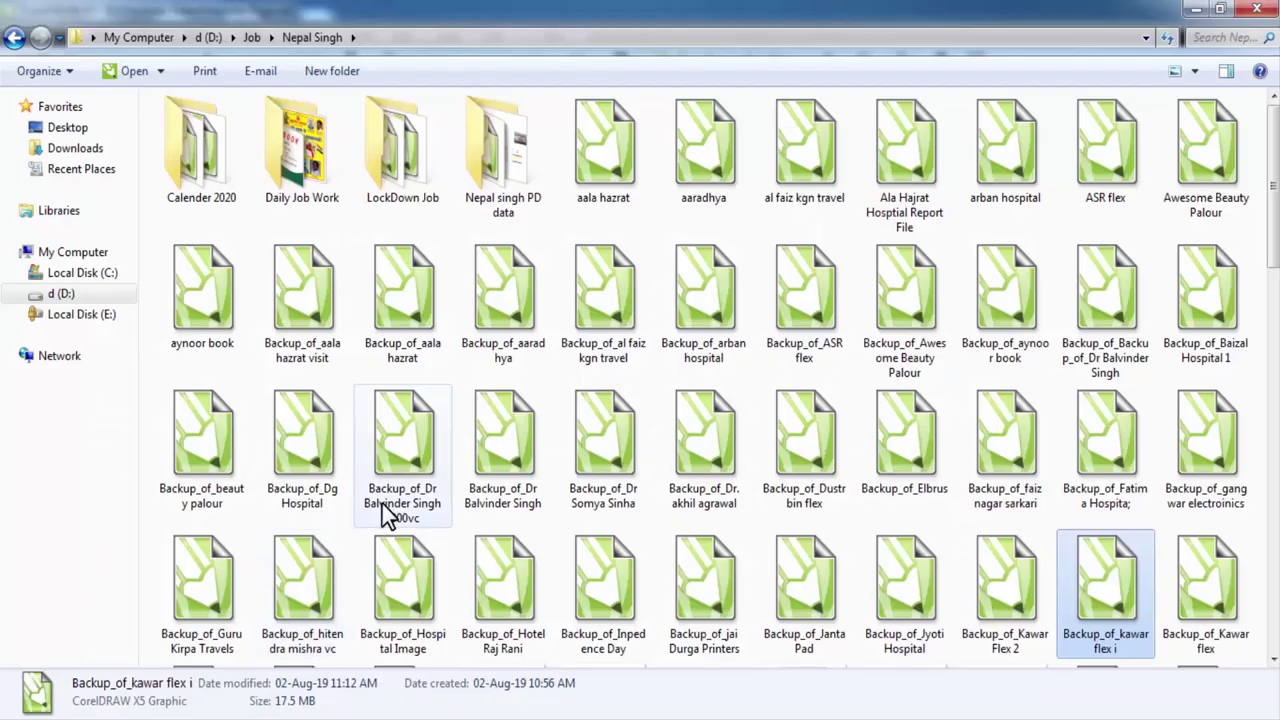
{"action": "left_click", "coordinate": [571, 229]}
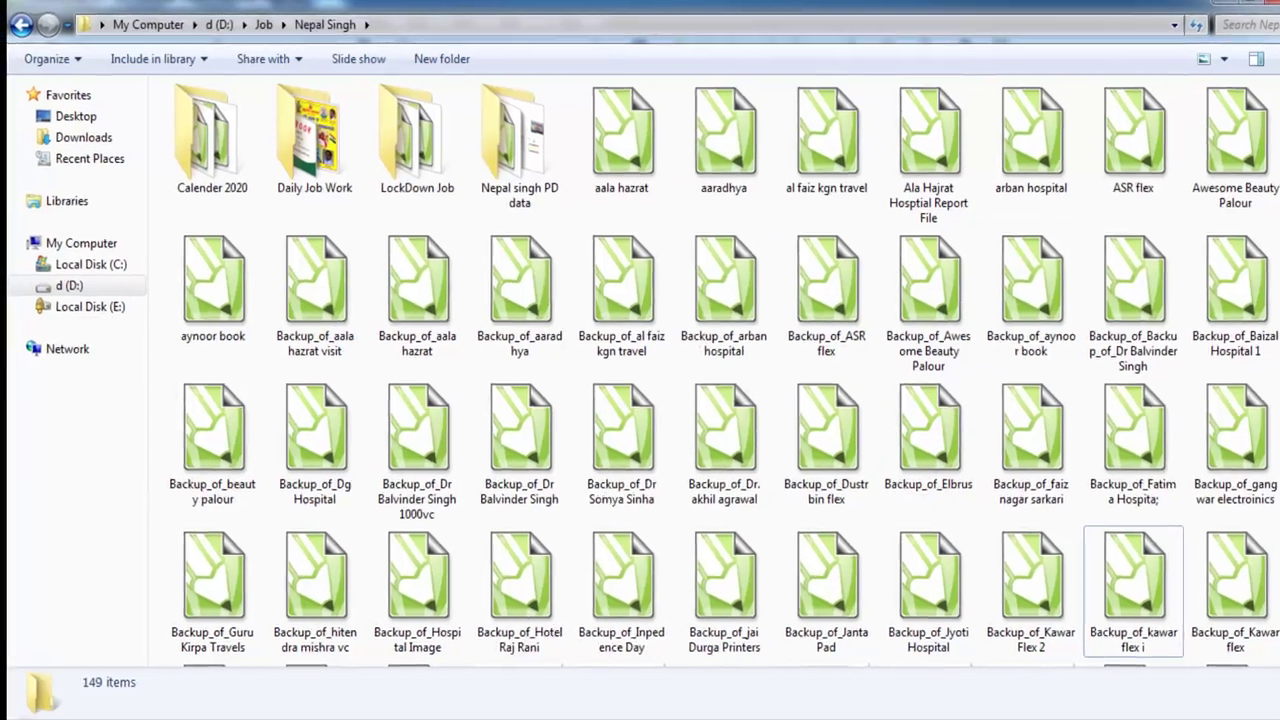
Open the computer's list of installed programs and find the Corel Graphics - Windows Shell Extension entry
{"action": "key", "text": "super"}
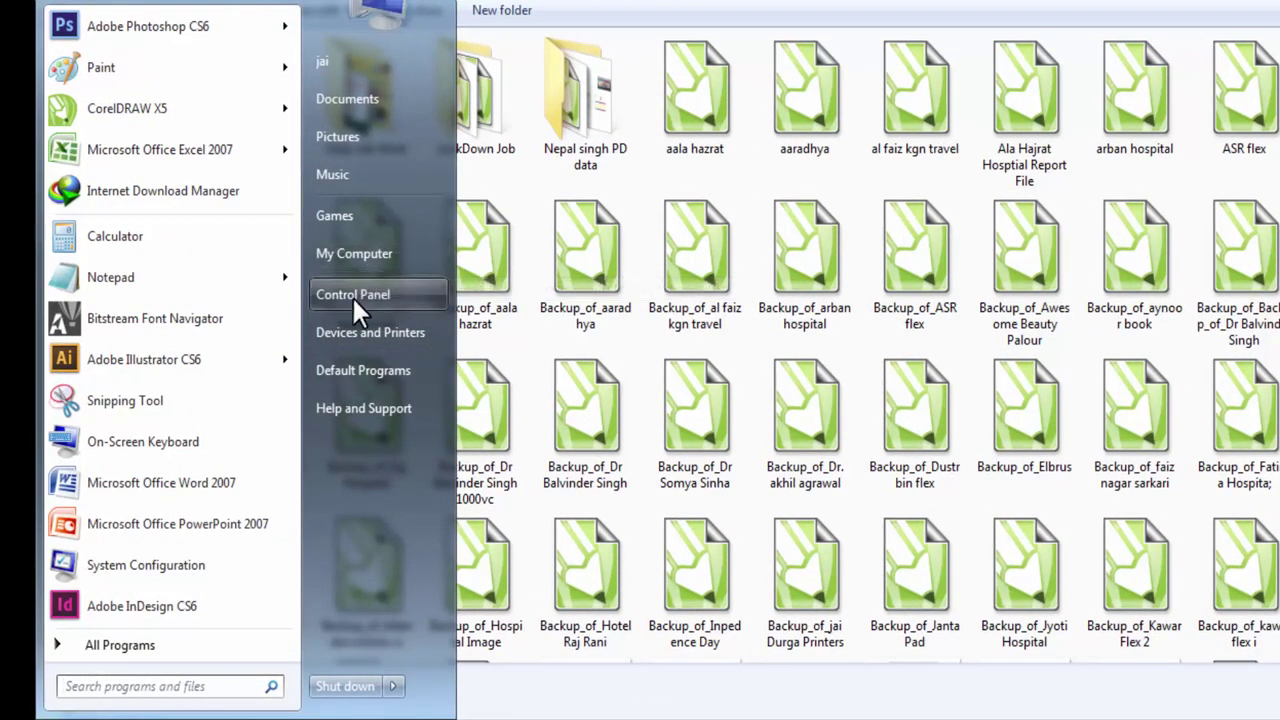
{"action": "left_click", "coordinate": [383, 257]}
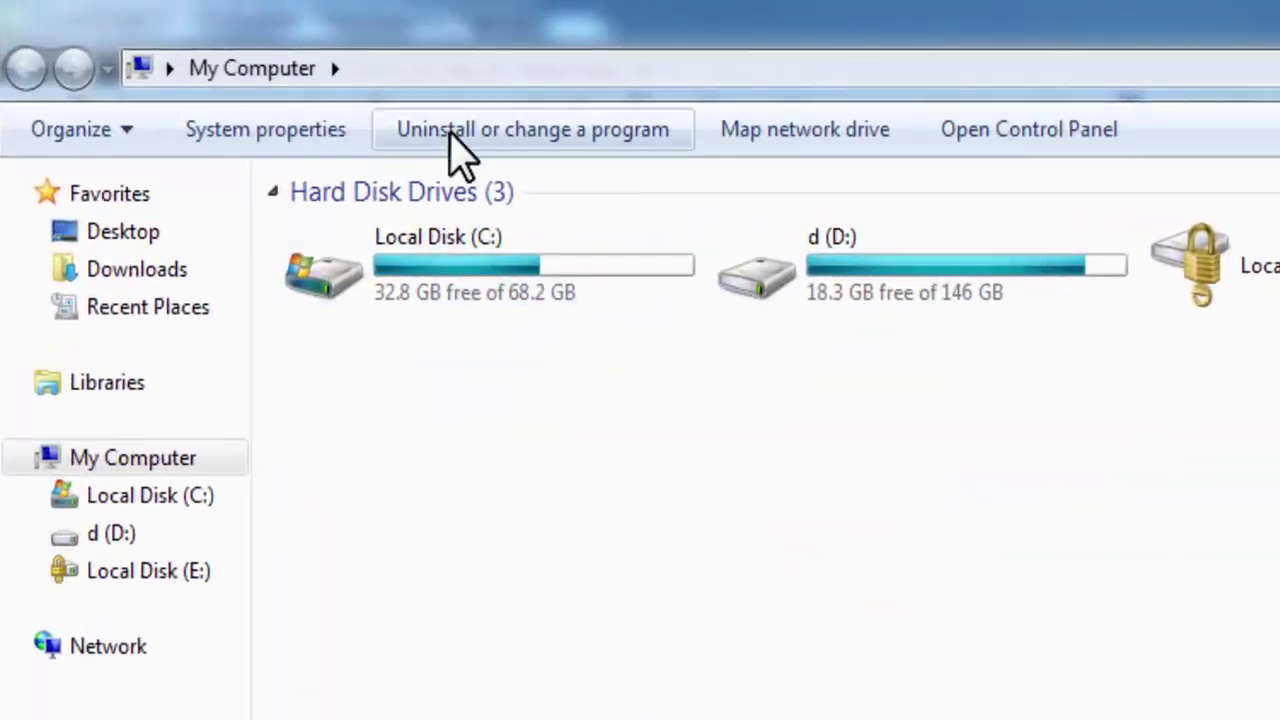
{"action": "left_click", "coordinate": [582, 142]}
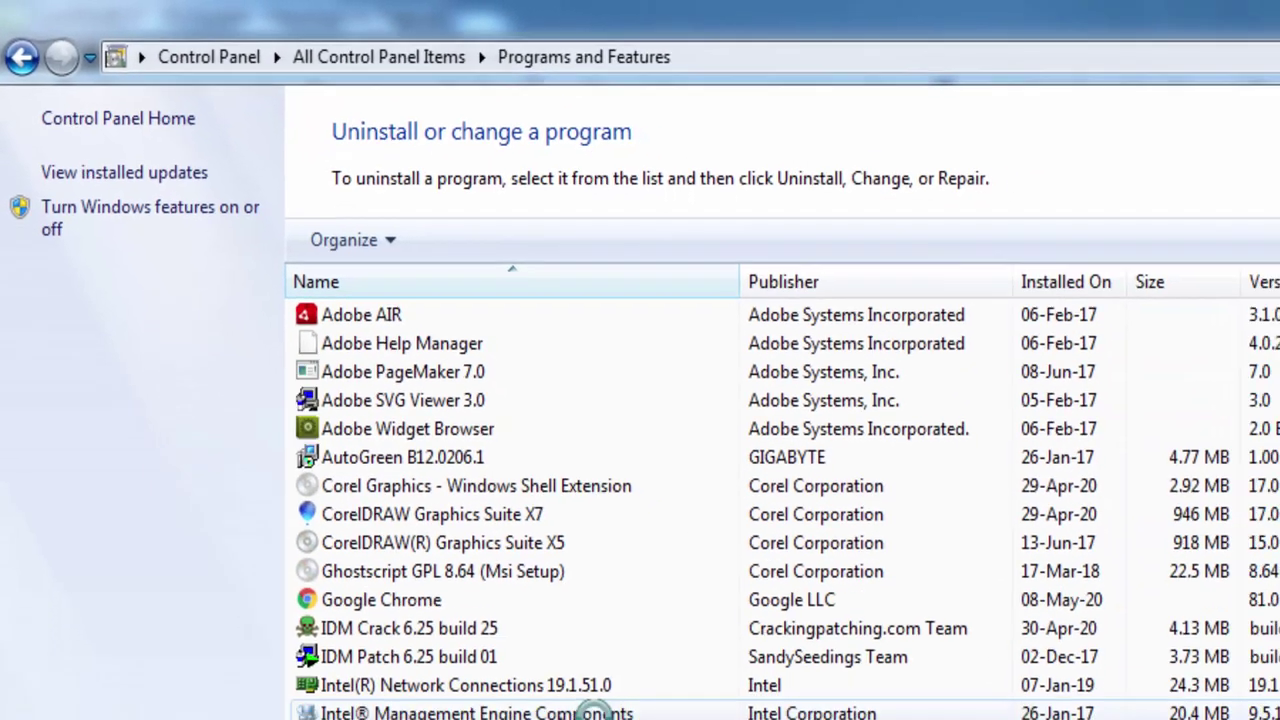
{"action": "scroll", "coordinate": [390, 478], "scroll_direction": "down", "scroll_amount": 5}
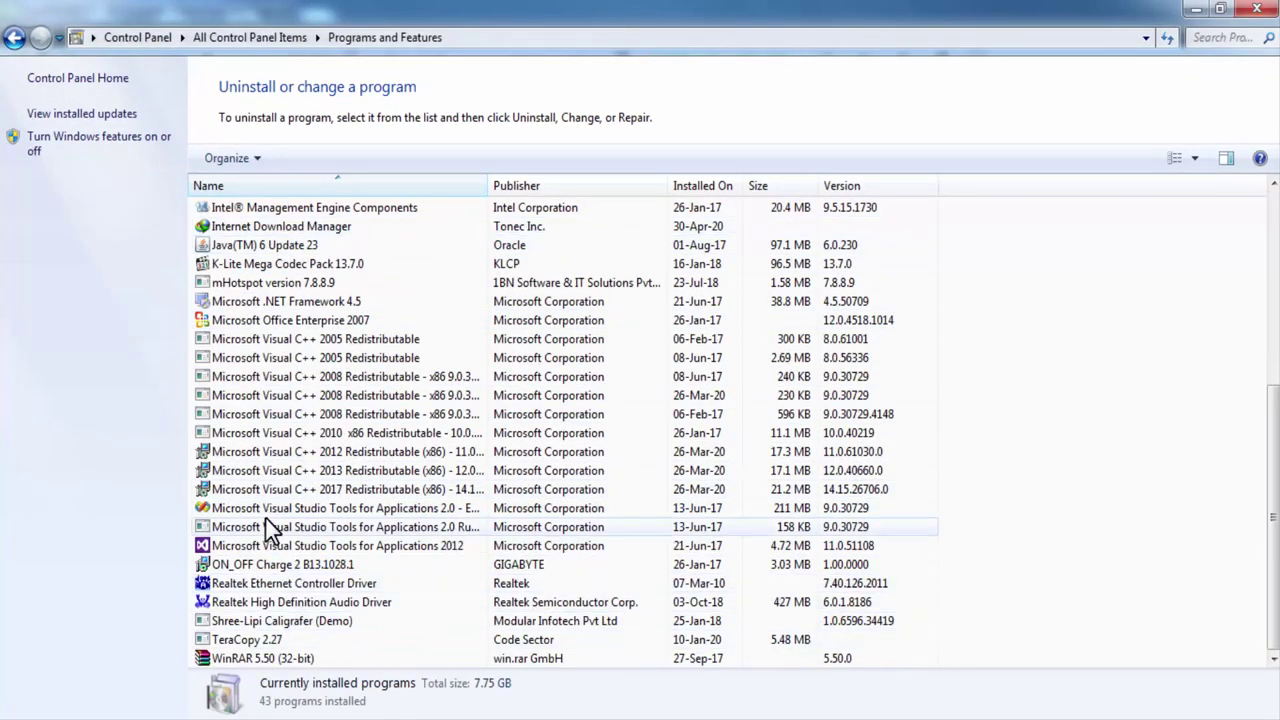
{"action": "scroll", "coordinate": [266, 521], "scroll_direction": "up", "scroll_amount": 5}
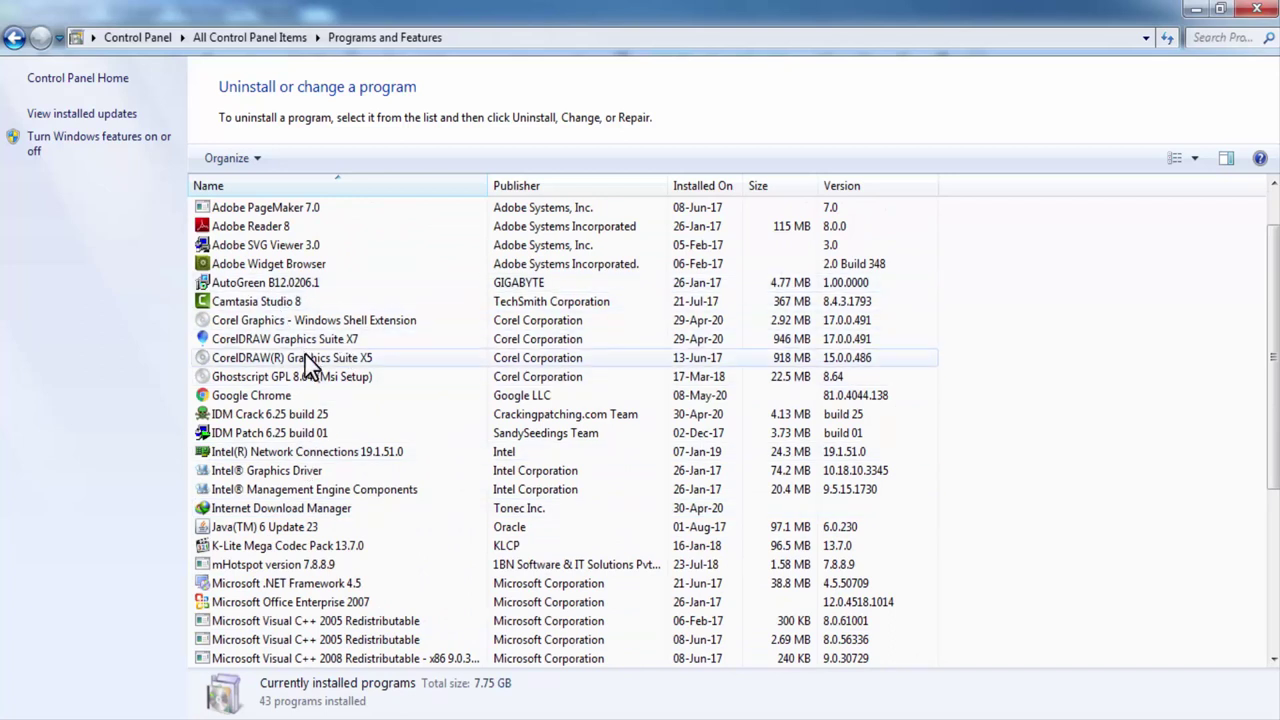
Uninstall Corel Graphics - Windows Shell Extension and confirm its removal
{"action": "left_click", "coordinate": [230, 327]}
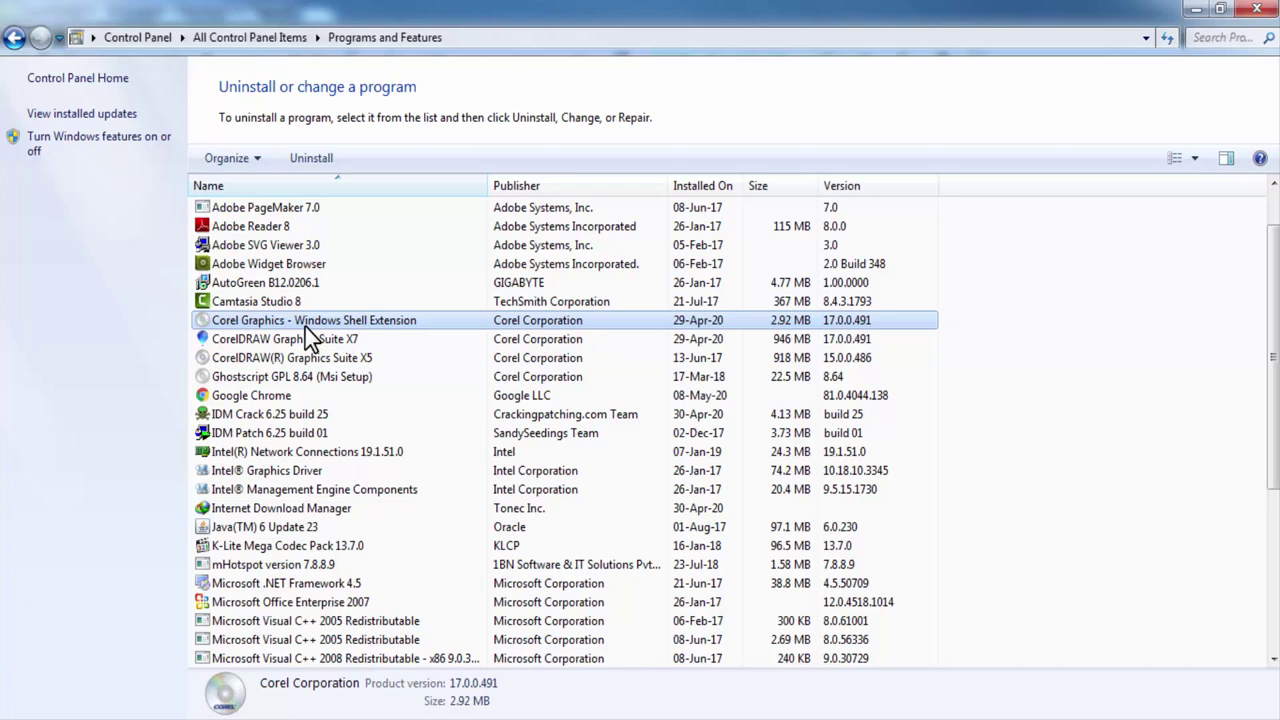
{"action": "left_click", "coordinate": [306, 168]}
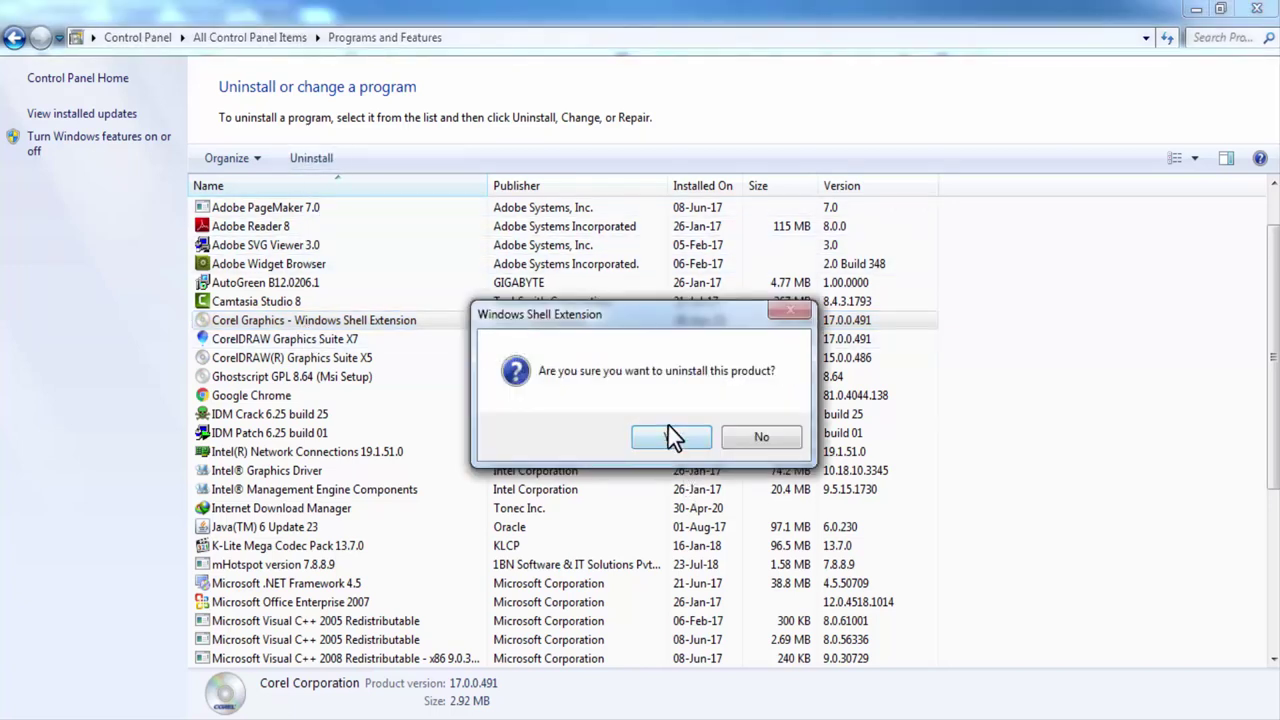
{"action": "left_click", "coordinate": [665, 437]}
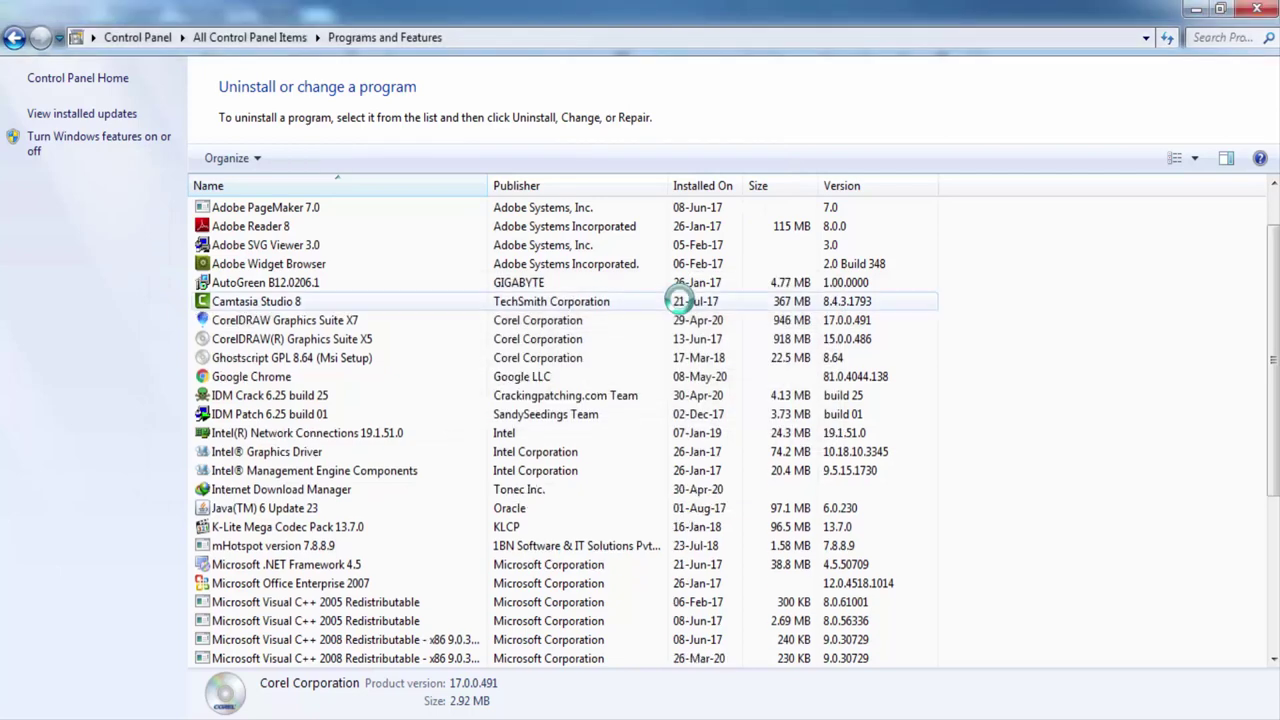
Refresh the list of installed programs to check that the shell extension entry is removed
{"action": "right_click", "coordinate": [1035, 262]}
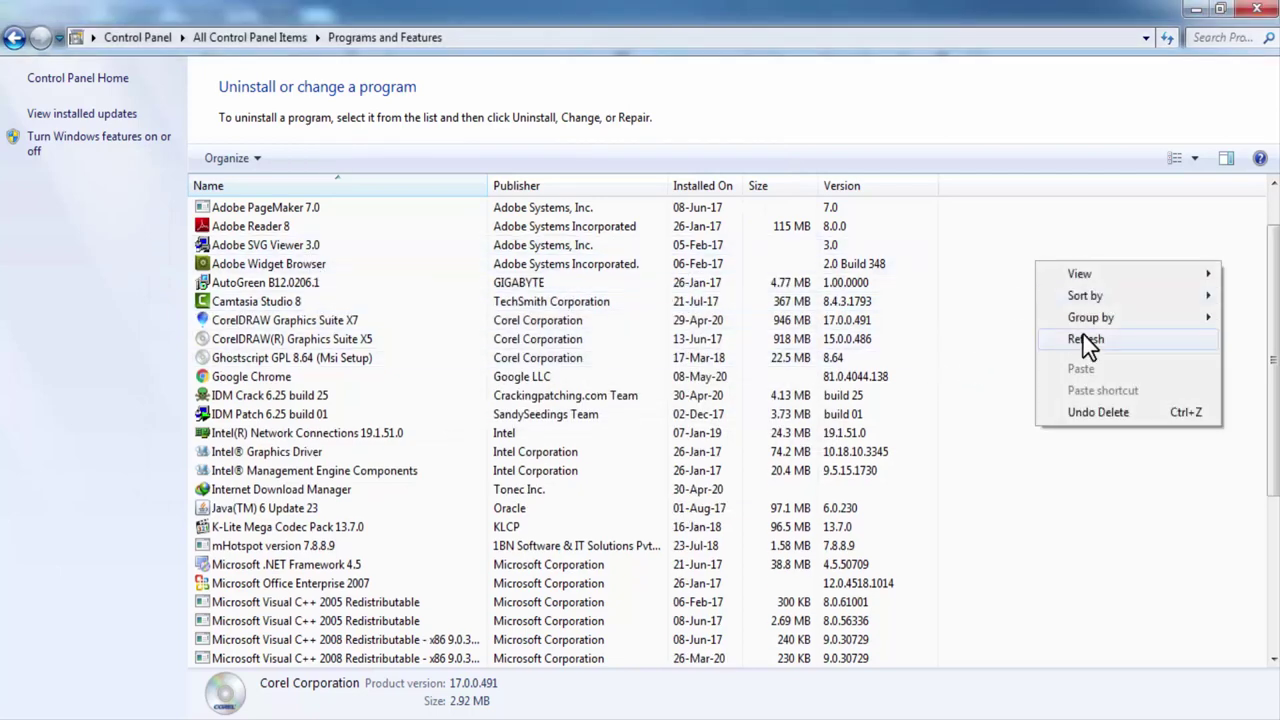
{"action": "left_click", "coordinate": [1086, 340]}
{"action": "right_click", "coordinate": [1035, 287]}
{"action": "left_click", "coordinate": [1107, 366]}
{"action": "right_click", "coordinate": [1060, 334]}
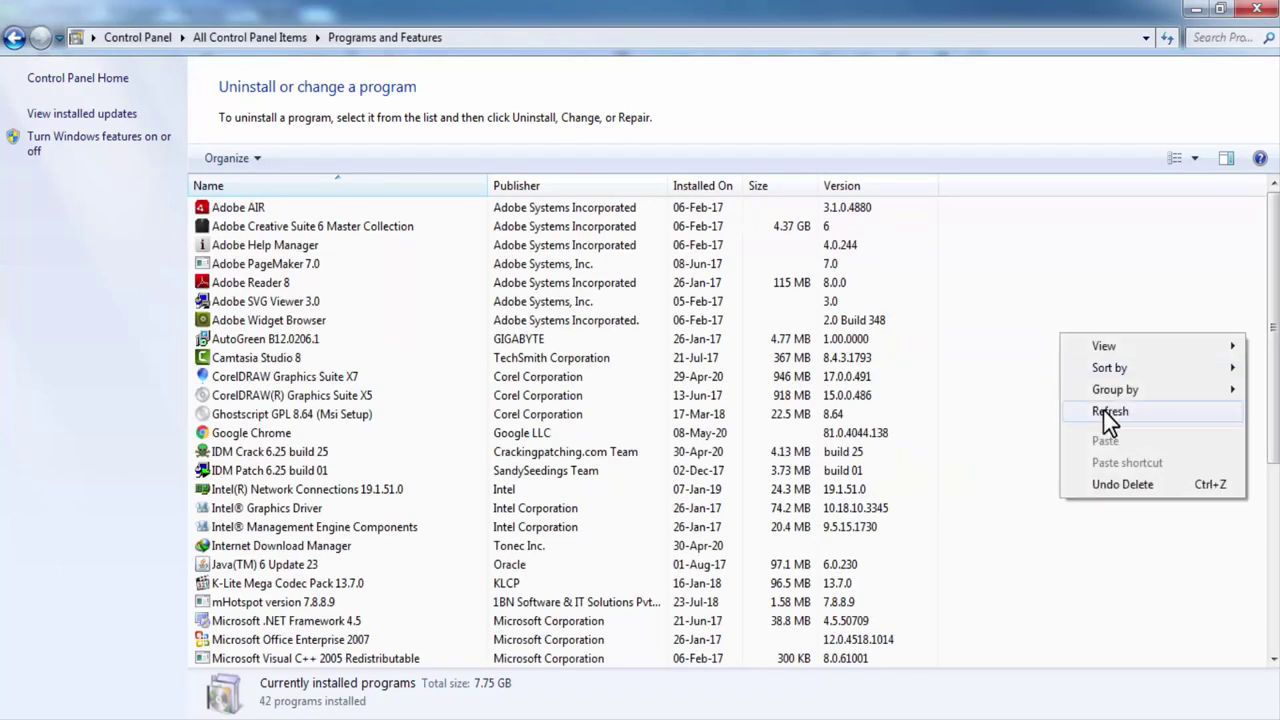
{"action": "left_click", "coordinate": [1105, 411]}
Browse to the Corel folder inside Program Files on Local Disk (C:) and refresh its contents
{"action": "key", "text": "super"}
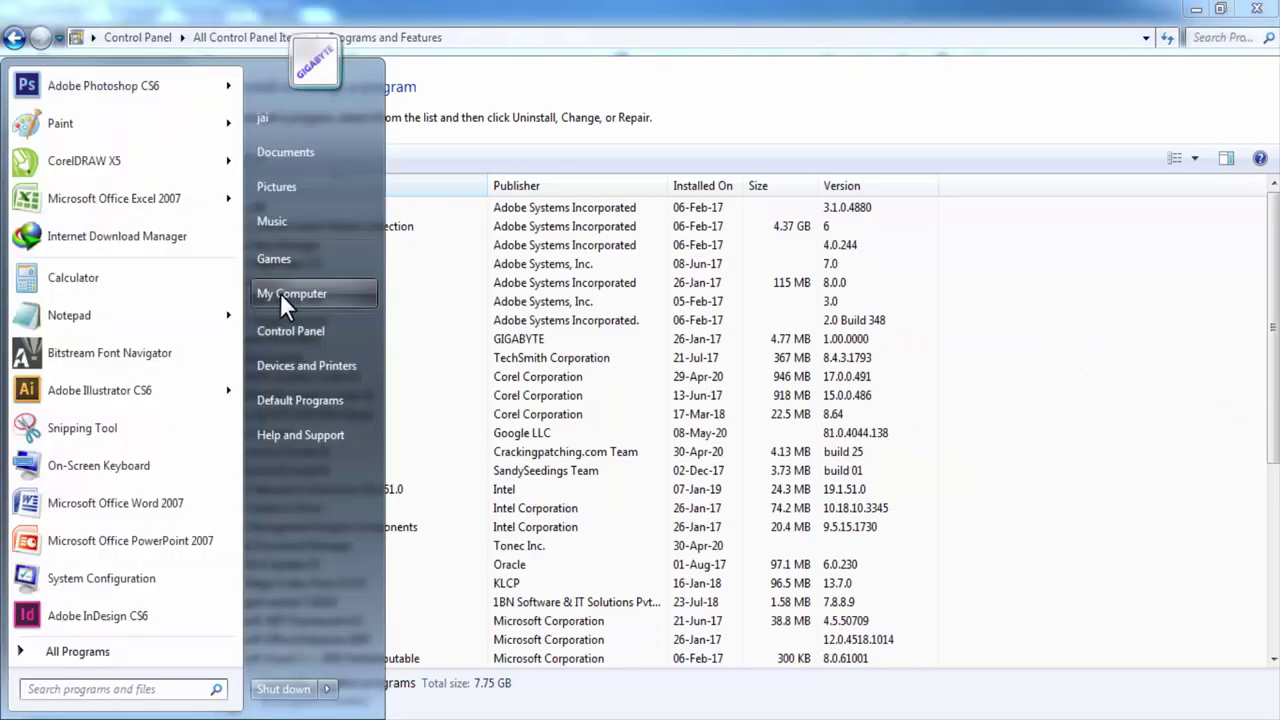
{"action": "left_click", "coordinate": [280, 293]}
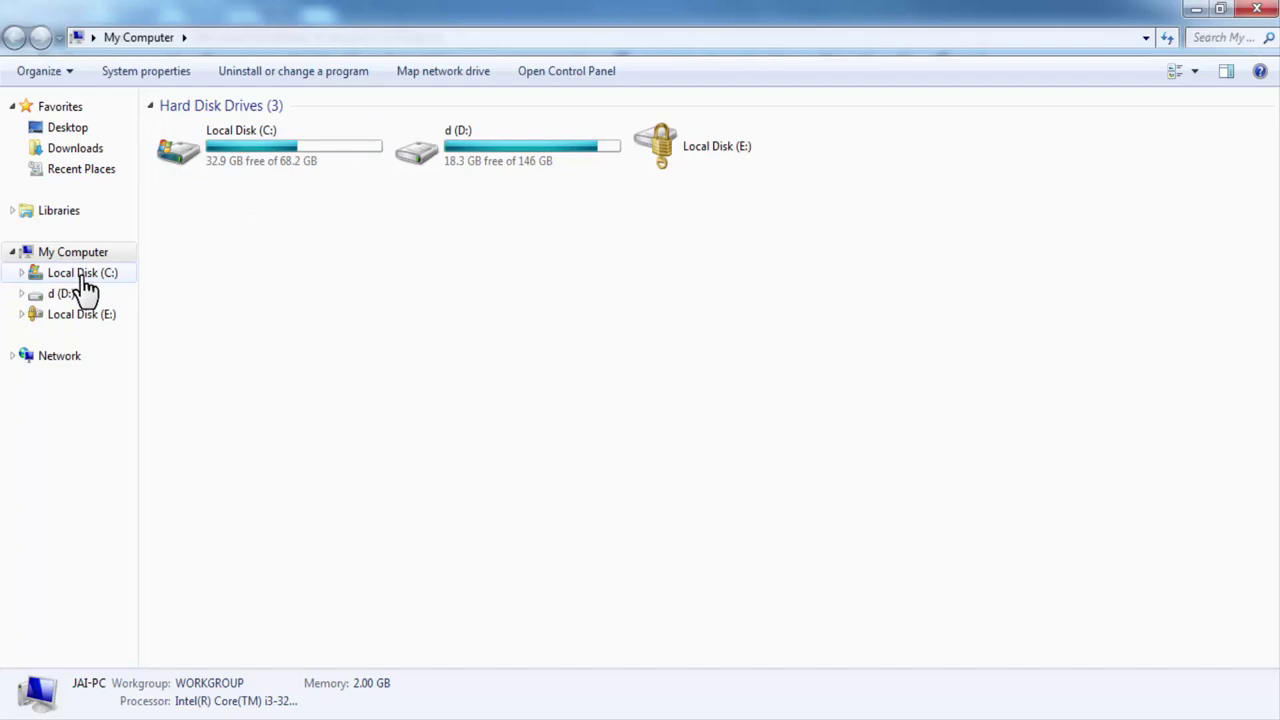
{"action": "double_click", "coordinate": [291, 156]}
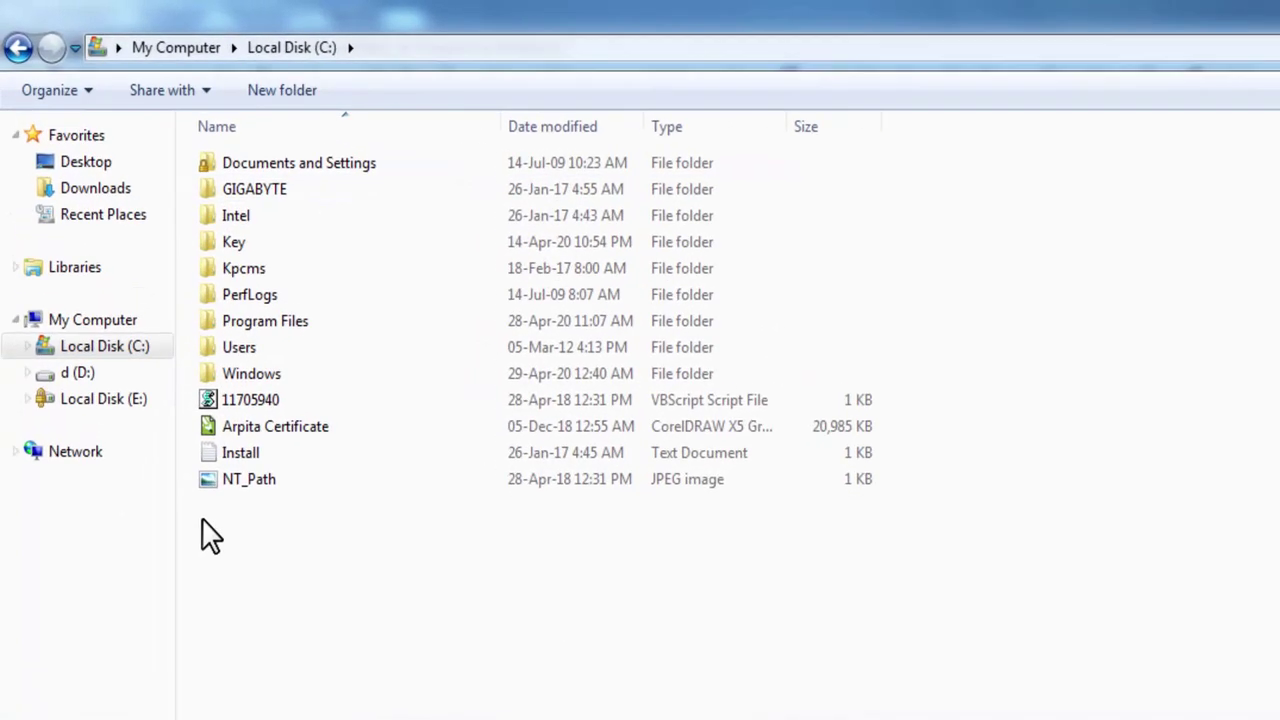
{"action": "double_click", "coordinate": [266, 378]}
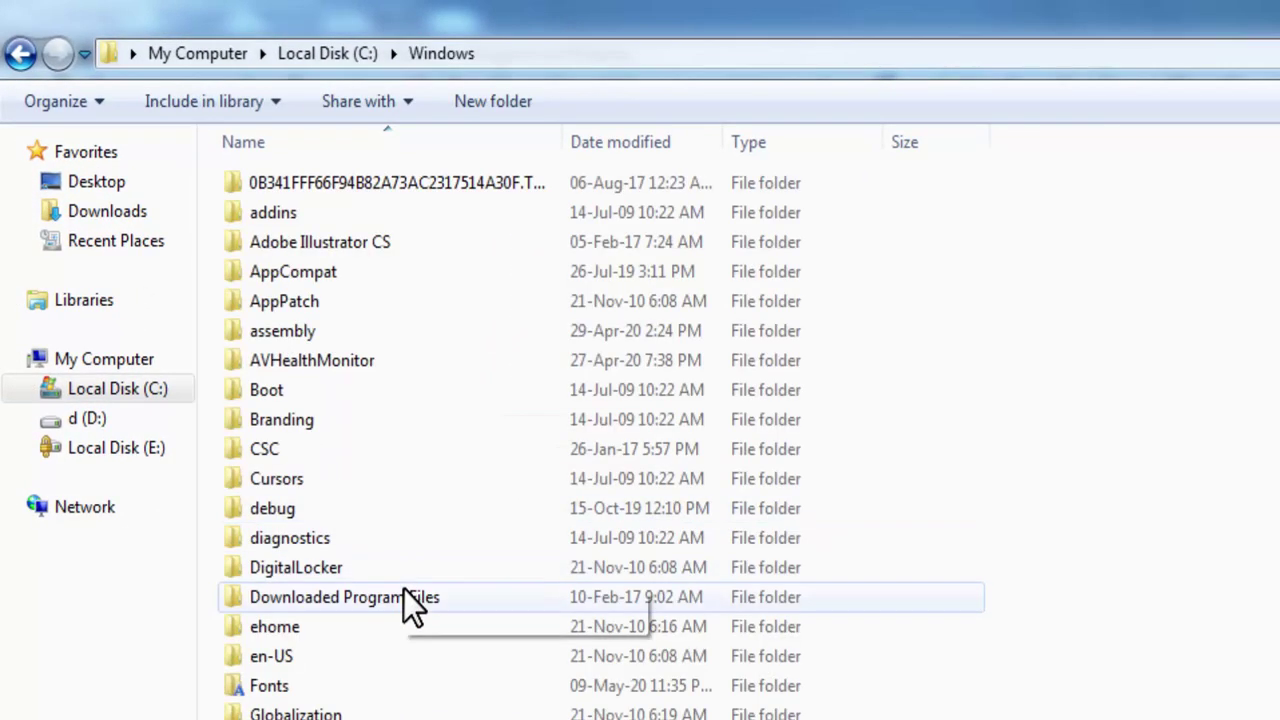
{"action": "left_click", "coordinate": [16, 55]}
{"action": "double_click", "coordinate": [296, 358]}
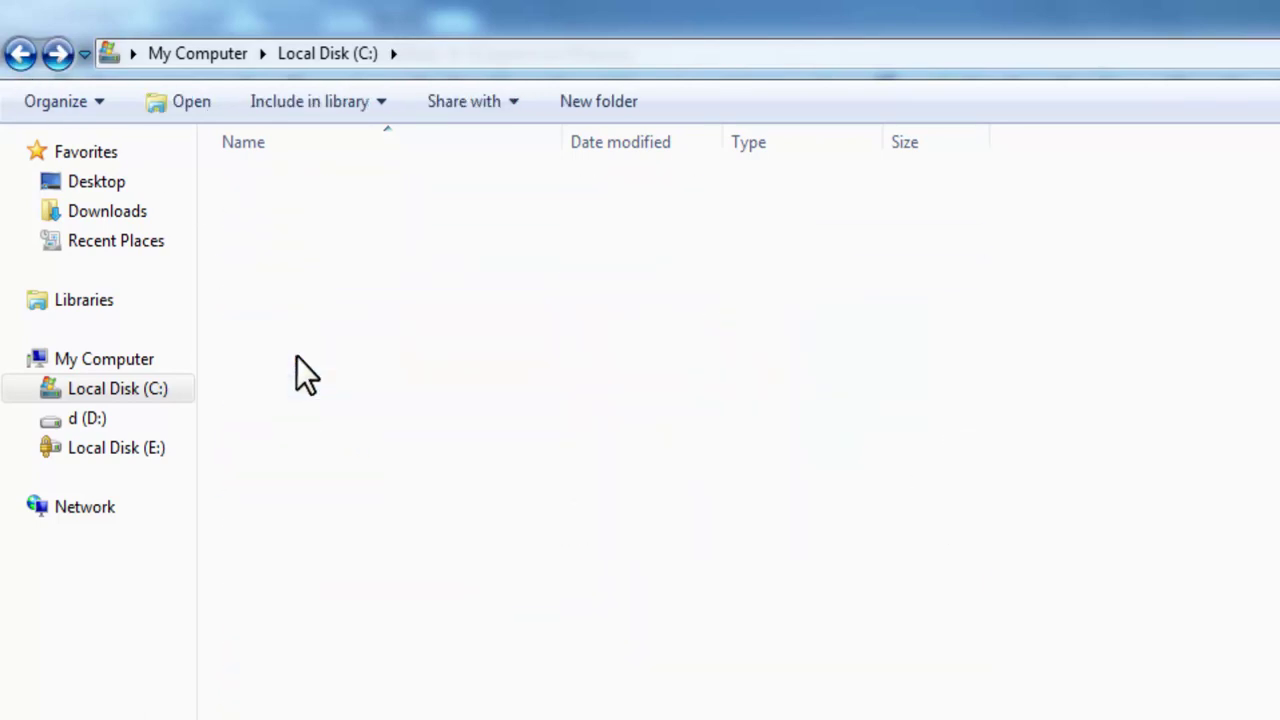
{"action": "left_click", "coordinate": [298, 428]}
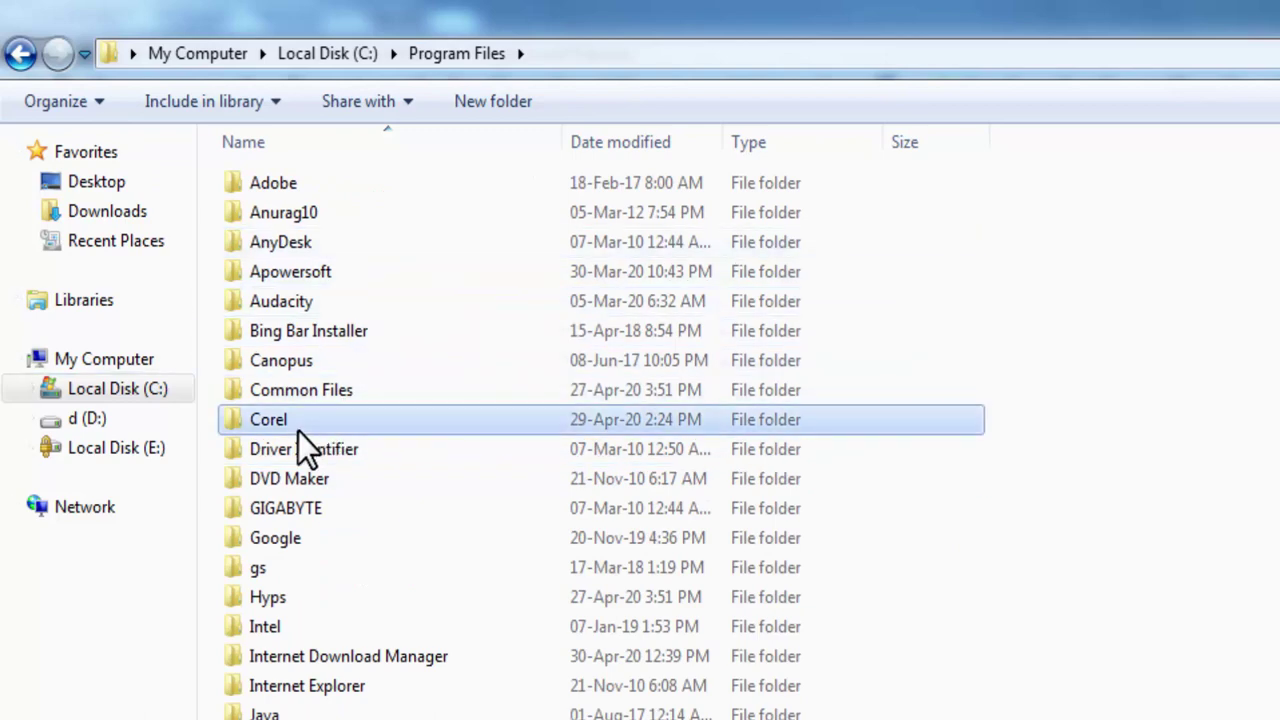
{"action": "double_click", "coordinate": [298, 432]}
{"action": "right_click", "coordinate": [358, 388]}
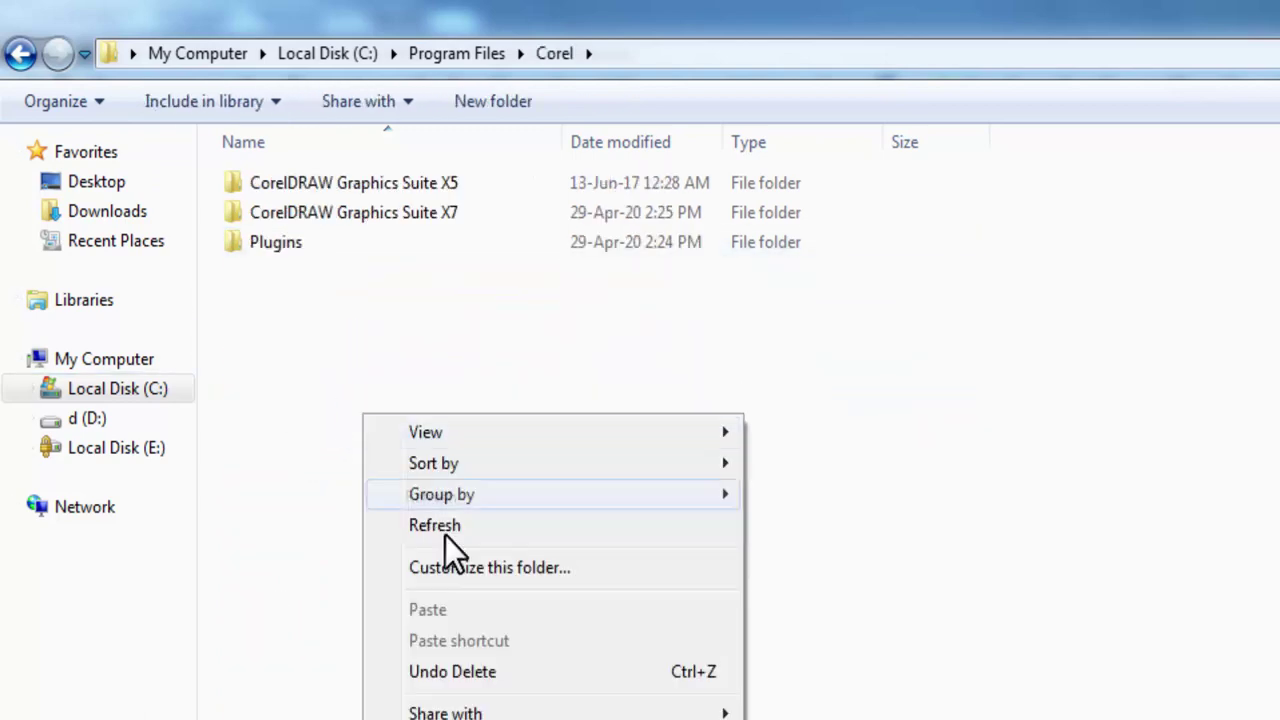
{"action": "left_click", "coordinate": [445, 526]}
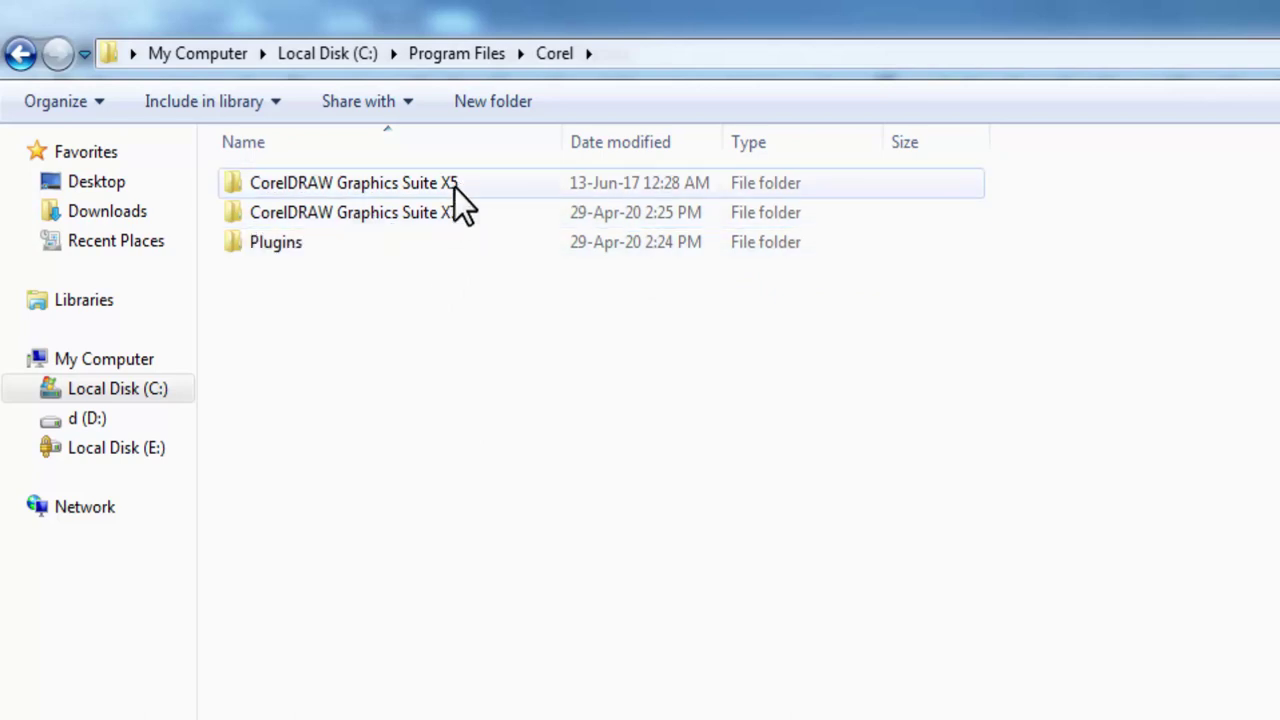
Open the CGS17 folder inside the Setup folder of CorelDRAW Graphics Suite X7 and locate the ShellExt installer package
{"action": "double_click", "coordinate": [434, 220]}
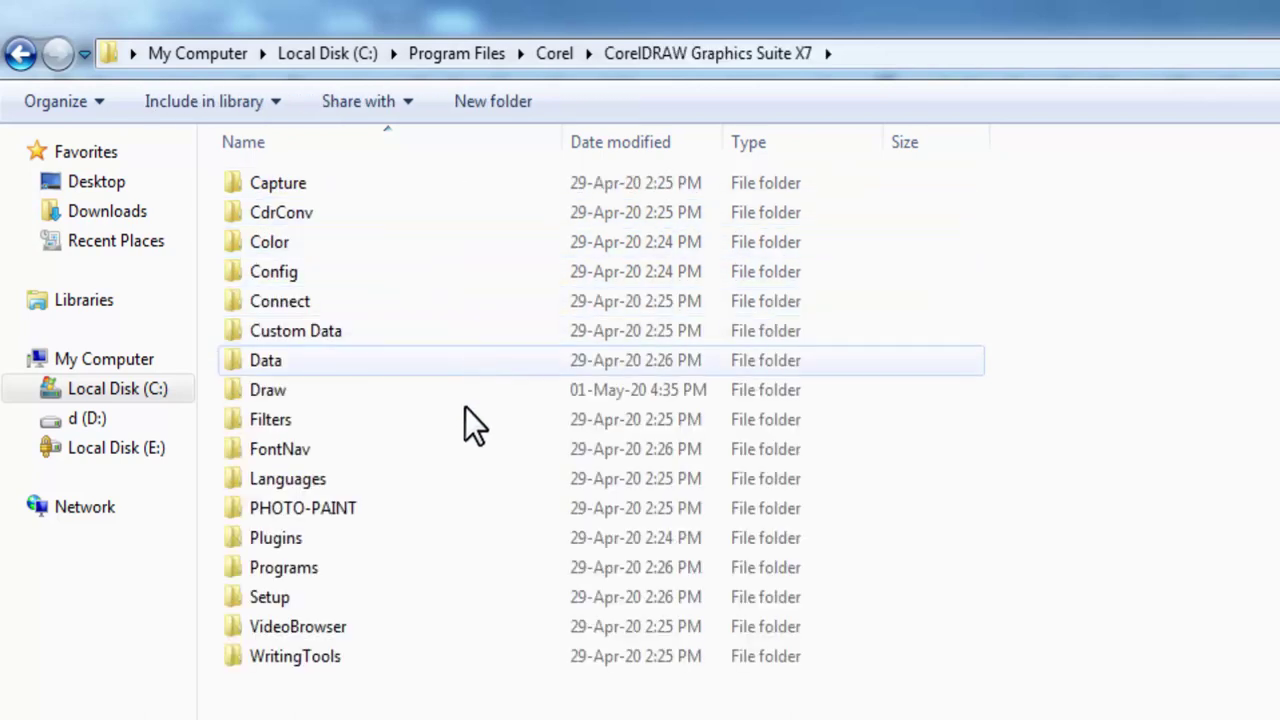
{"action": "double_click", "coordinate": [291, 595]}
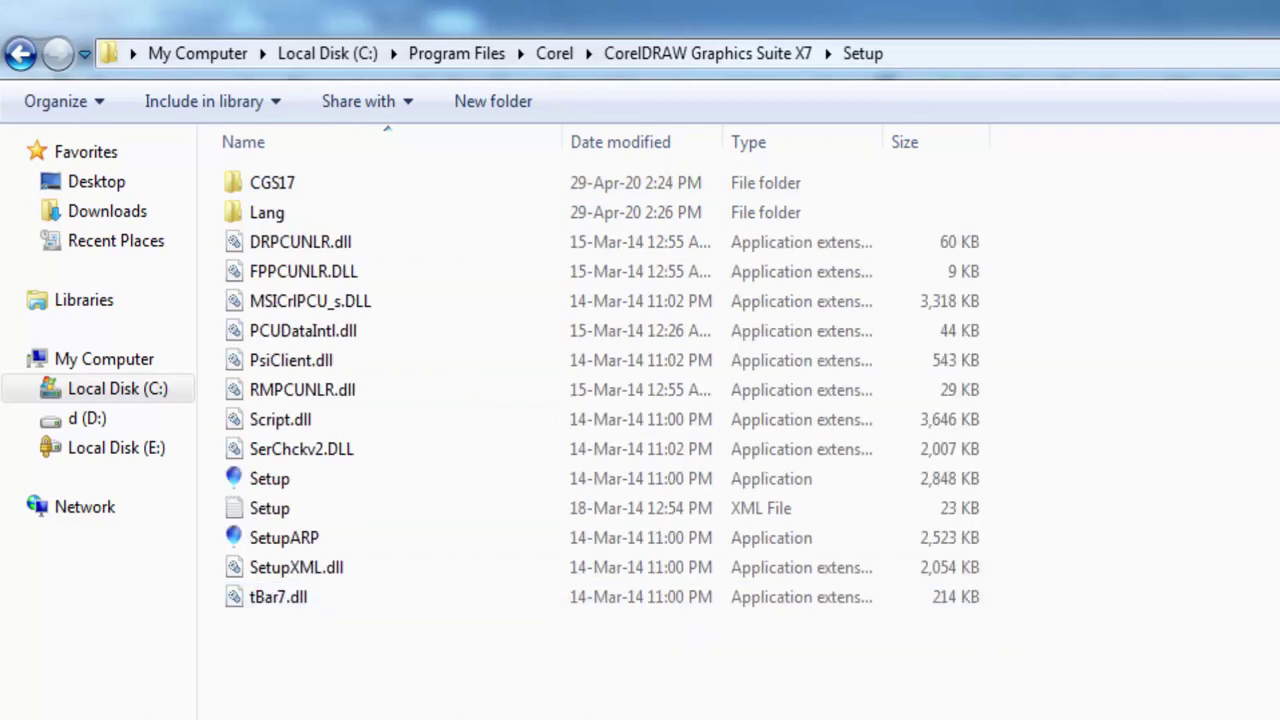
{"action": "double_click", "coordinate": [303, 188]}
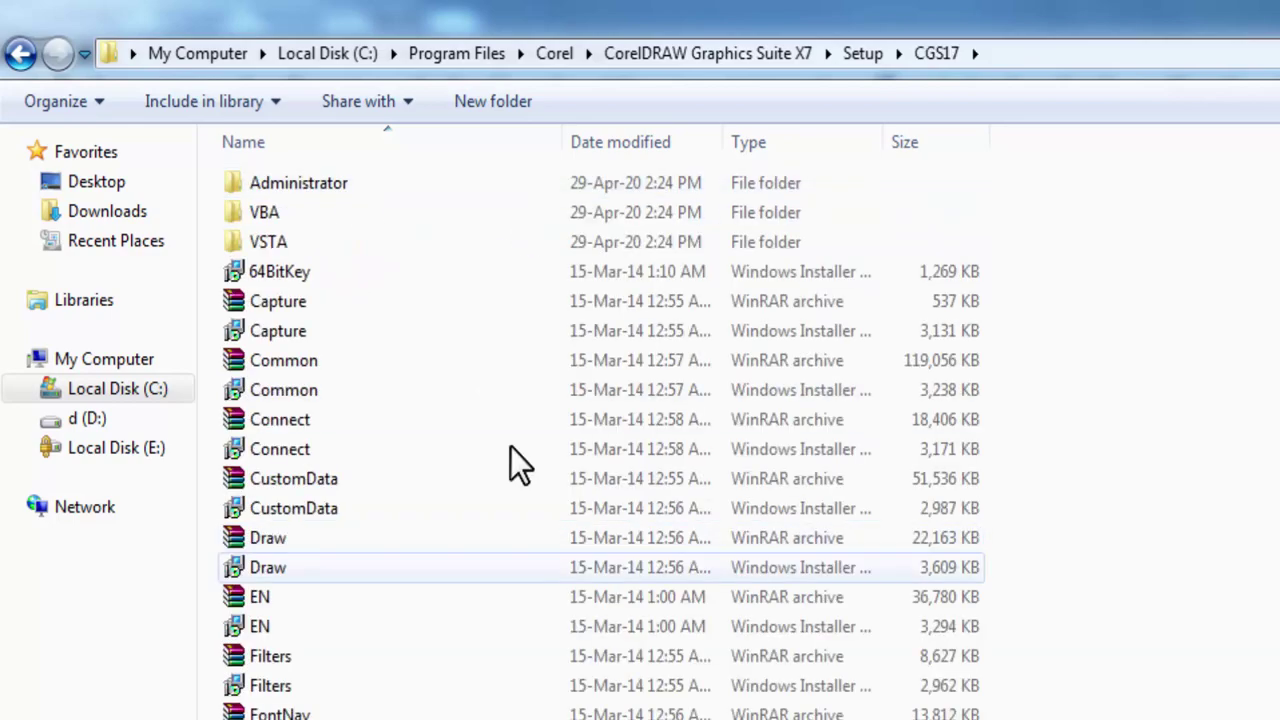
{"action": "scroll", "coordinate": [343, 405], "scroll_direction": "down", "scroll_amount": 3}
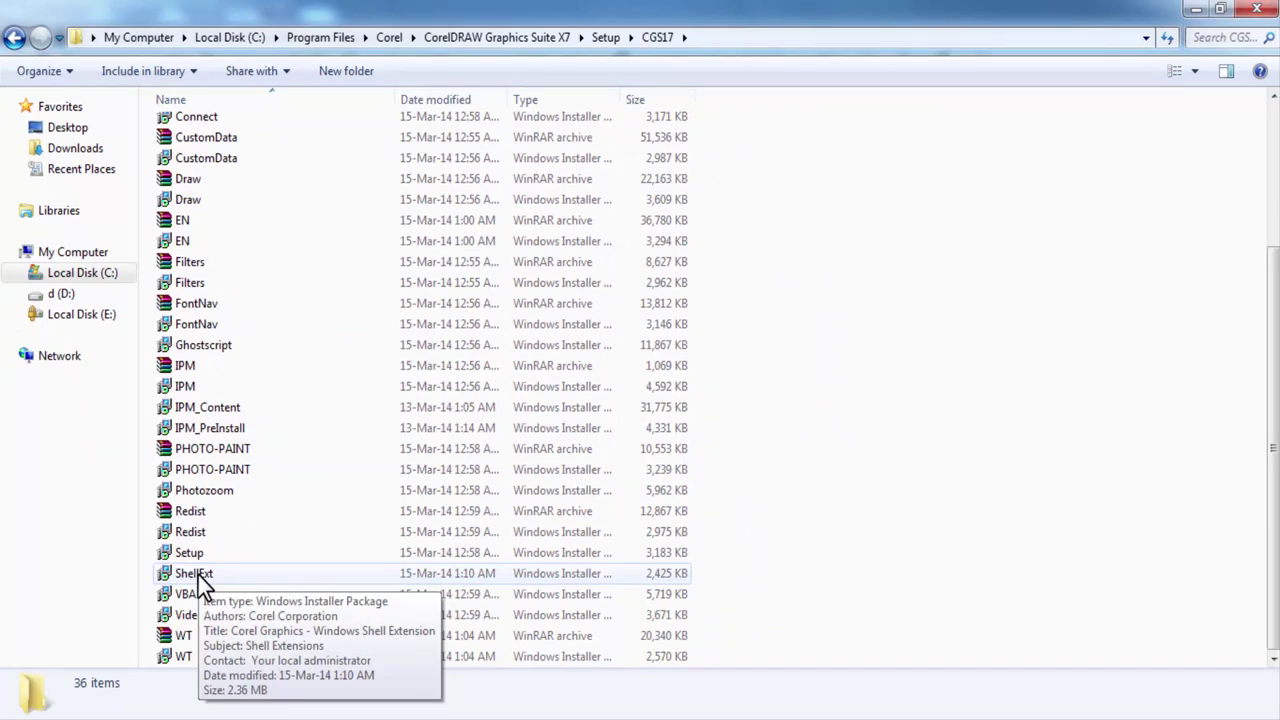
Install the ShellExt package, accepting the license agreement and completing the InstallShield Wizard
{"action": "left_click", "coordinate": [200, 578]}
{"action": "right_click", "coordinate": [200, 578]}
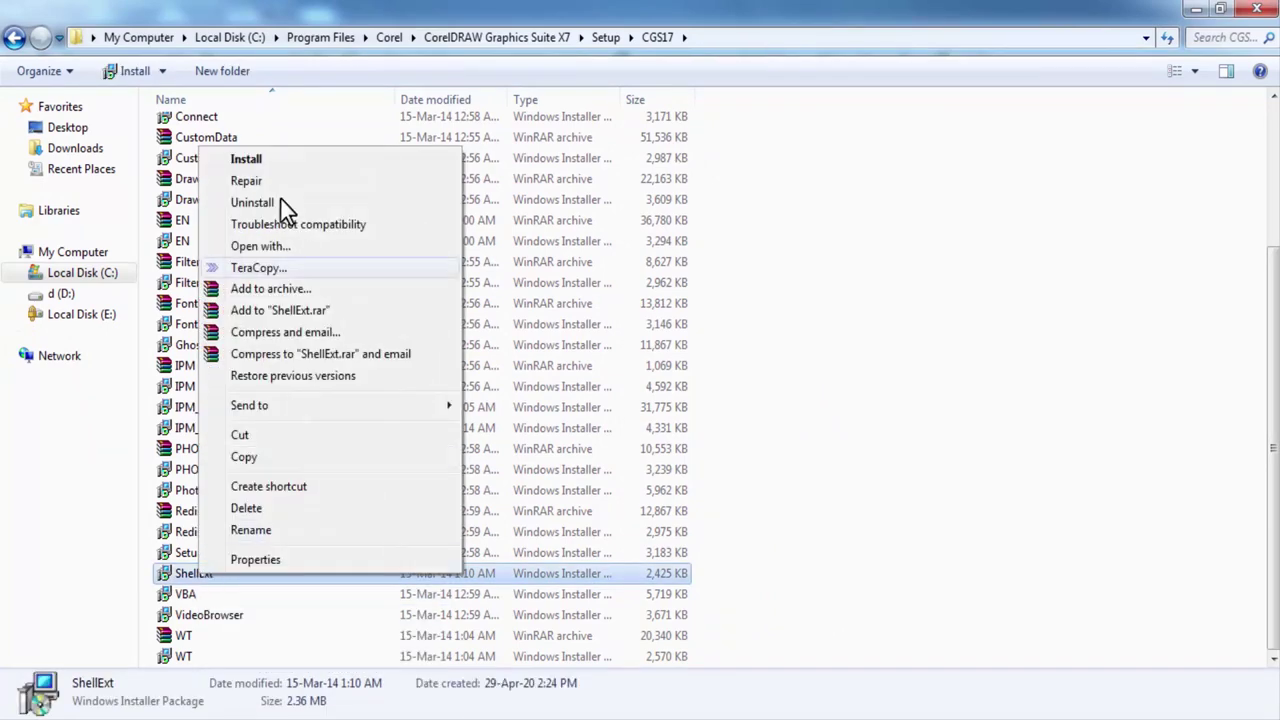
{"action": "left_click", "coordinate": [245, 162]}
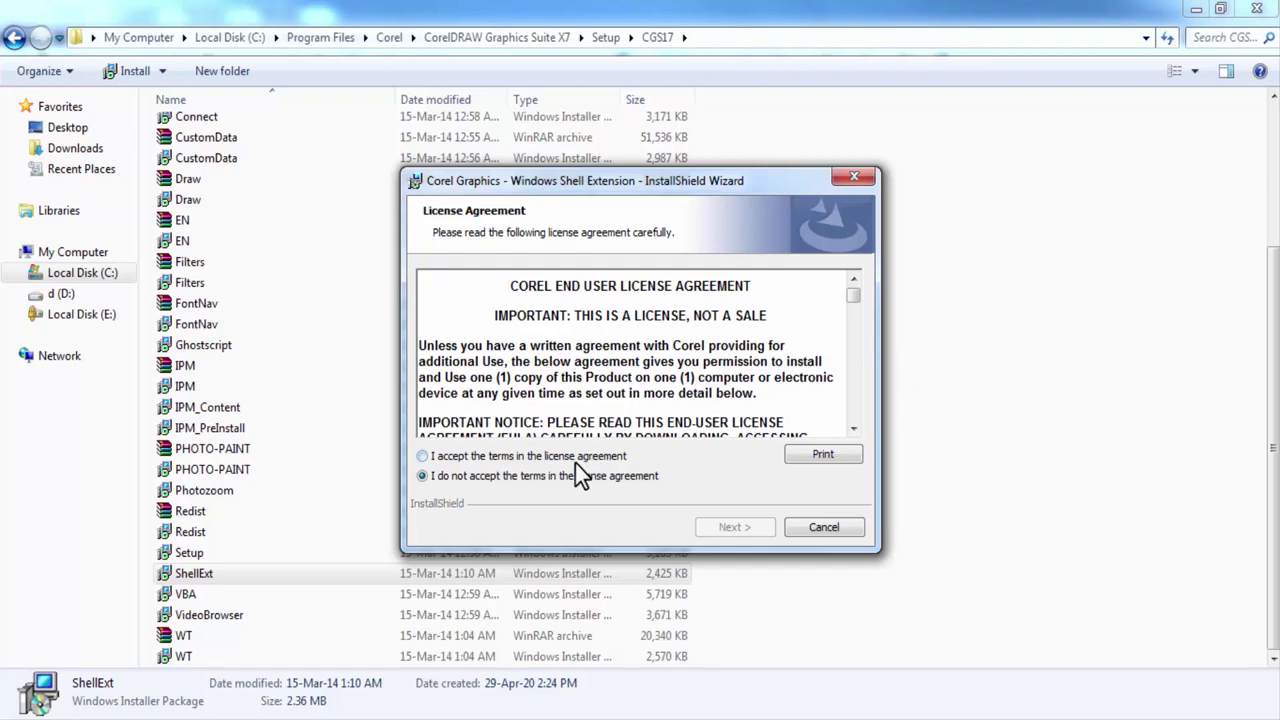
{"action": "left_click", "coordinate": [572, 456]}
{"action": "left_click", "coordinate": [736, 527]}
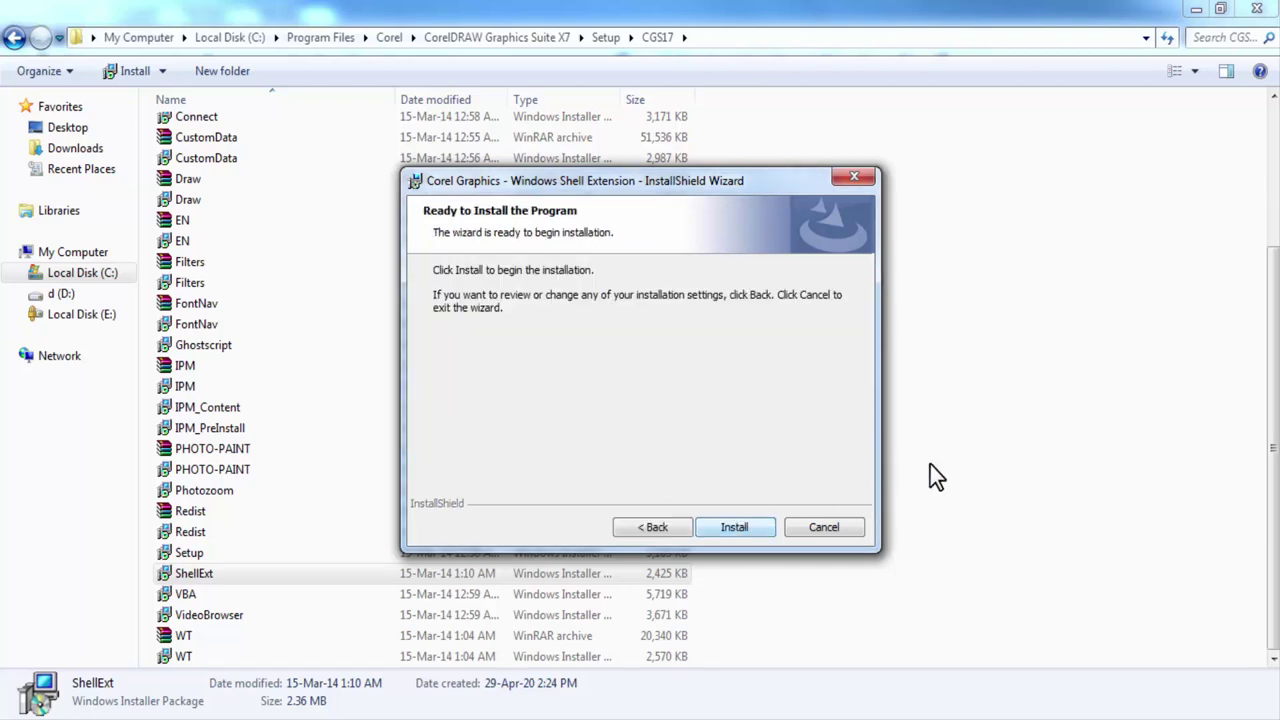
{"action": "left_click", "coordinate": [735, 530]}
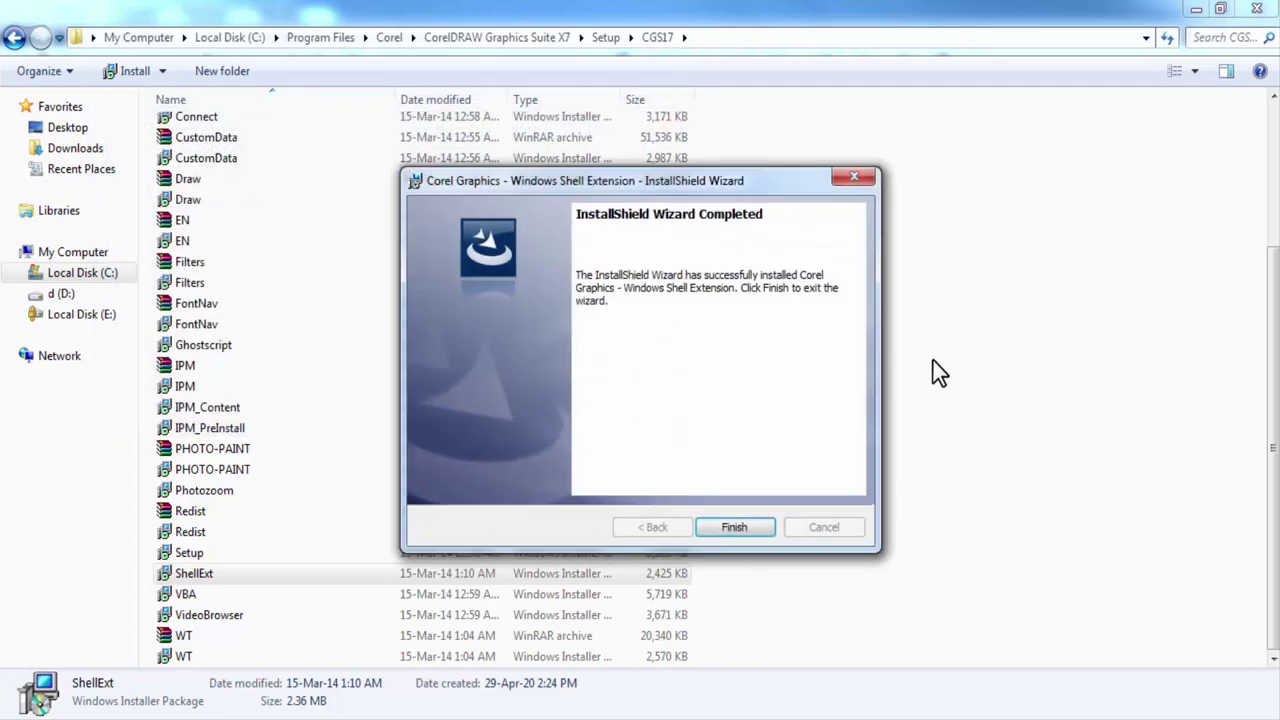
{"action": "left_click", "coordinate": [758, 529]}
{"action": "left_click", "coordinate": [893, 490]}
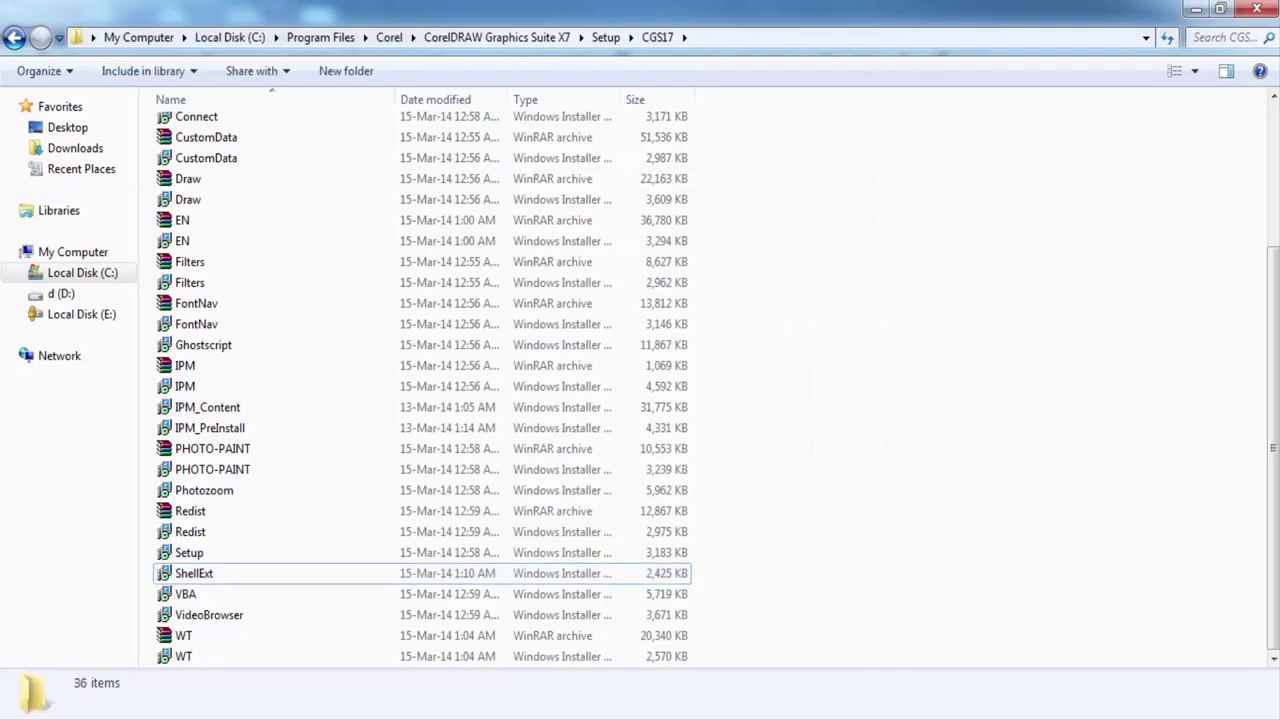
Return to the job folder of CorelDRAW files on drive D: and refresh it to check the thumbnails
{"action": "left_click", "coordinate": [280, 646]}
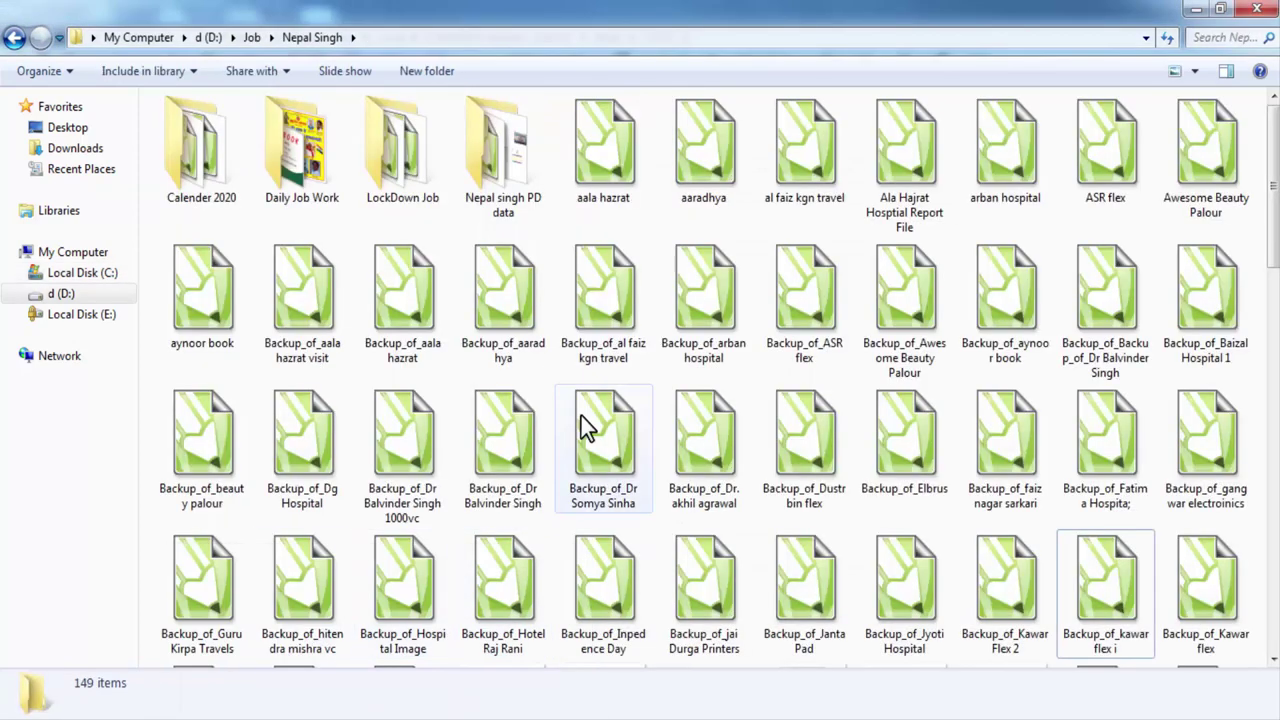
{"action": "right_click", "coordinate": [568, 364]}
{"action": "right_click", "coordinate": [537, 369]}
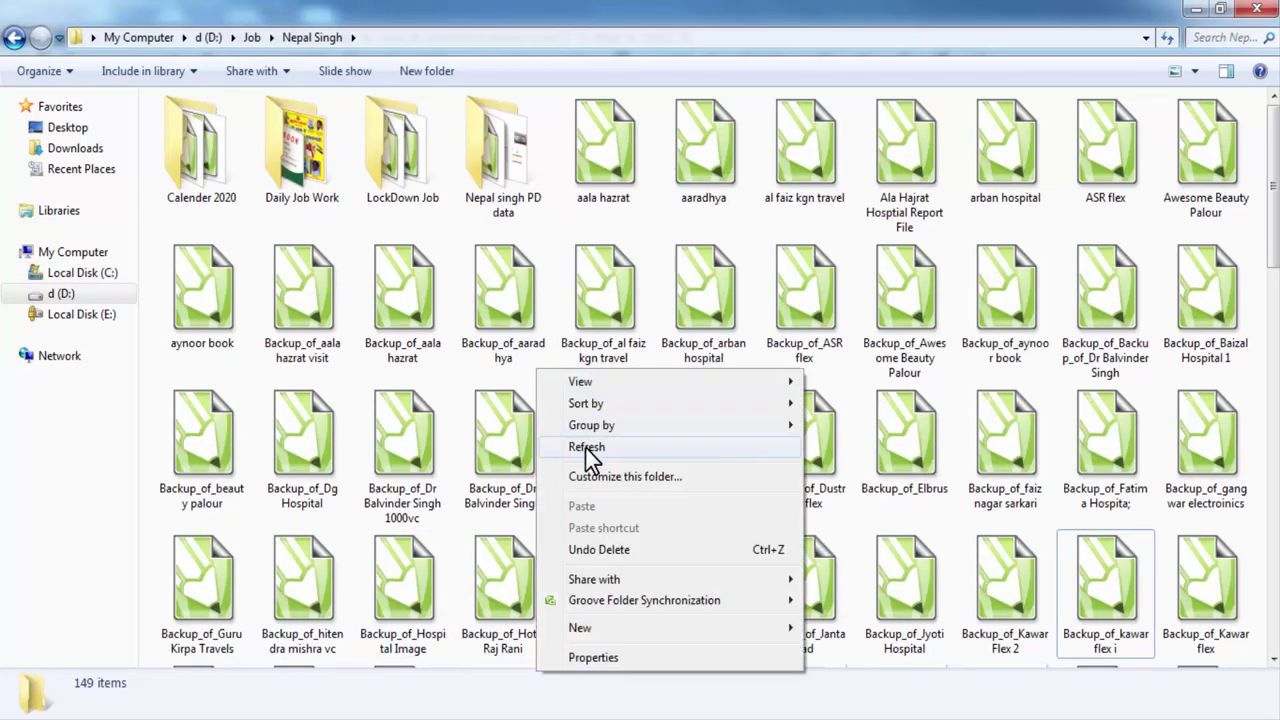
{"action": "left_click", "coordinate": [588, 448]}
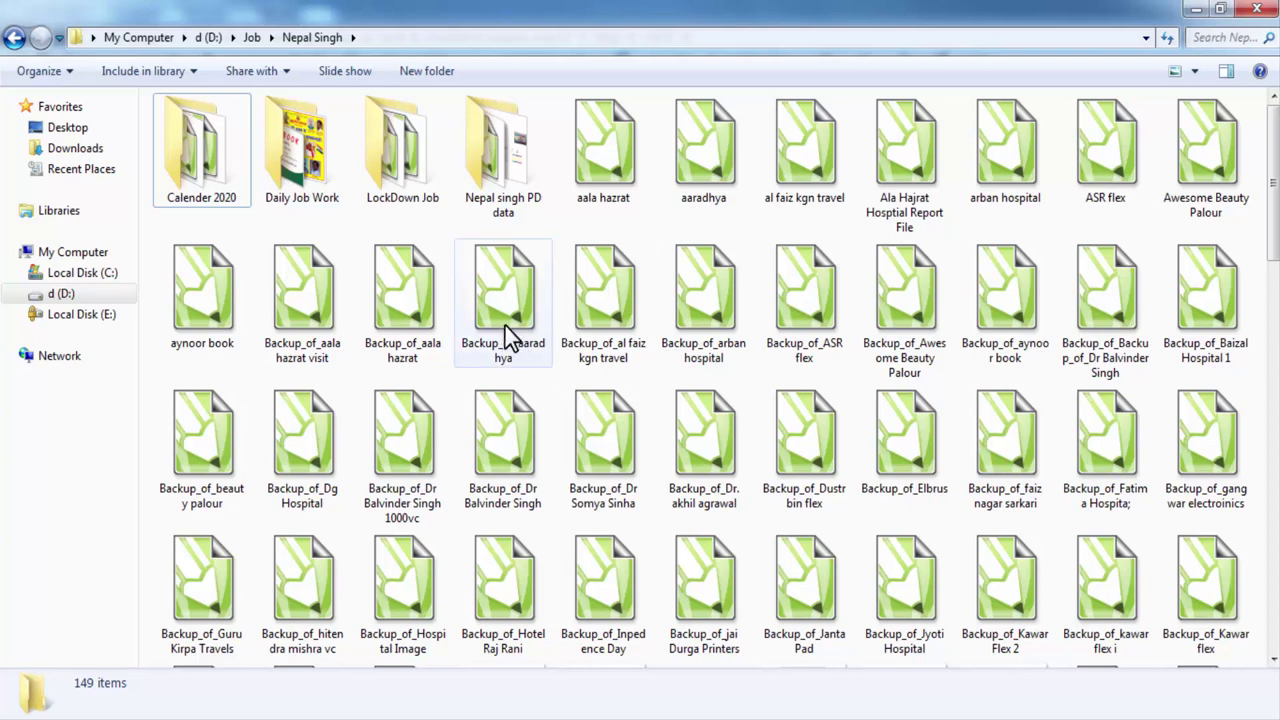
Set CorelDRAW X7 as the default program for CDR files through the properties of the aala hazrat file
{"action": "right_click", "coordinate": [612, 188]}
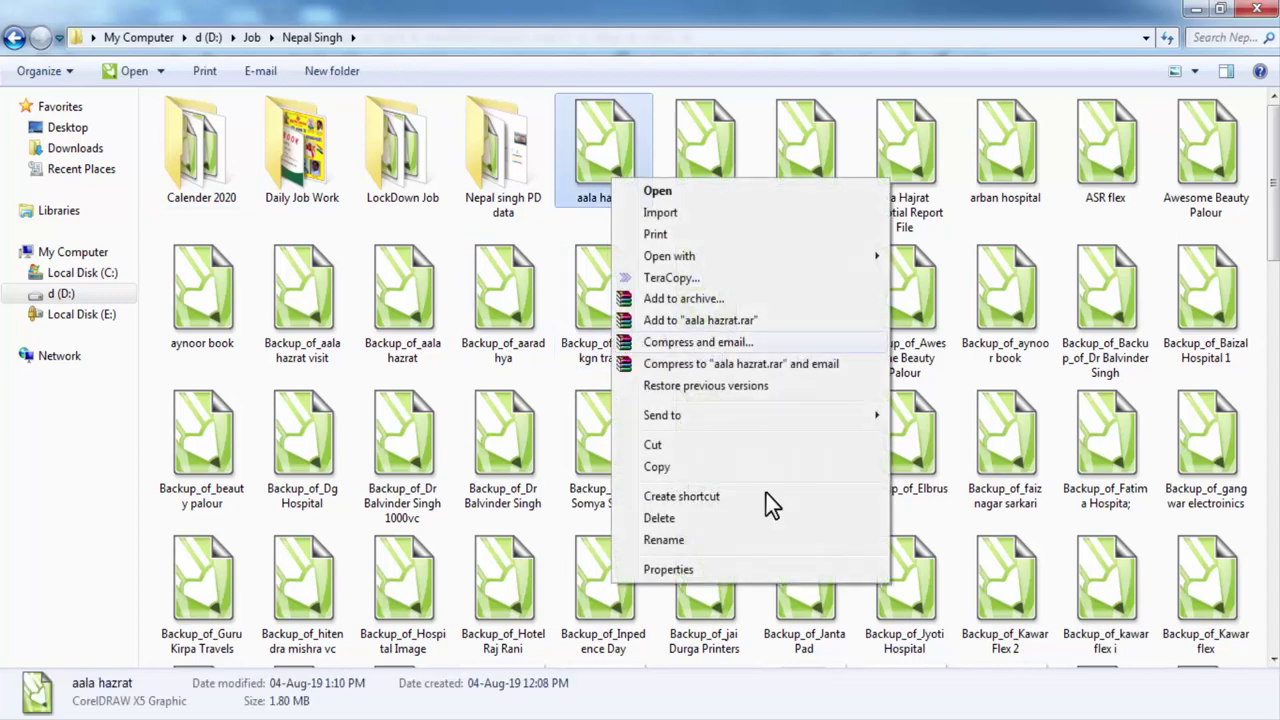
{"action": "left_click", "coordinate": [677, 569]}
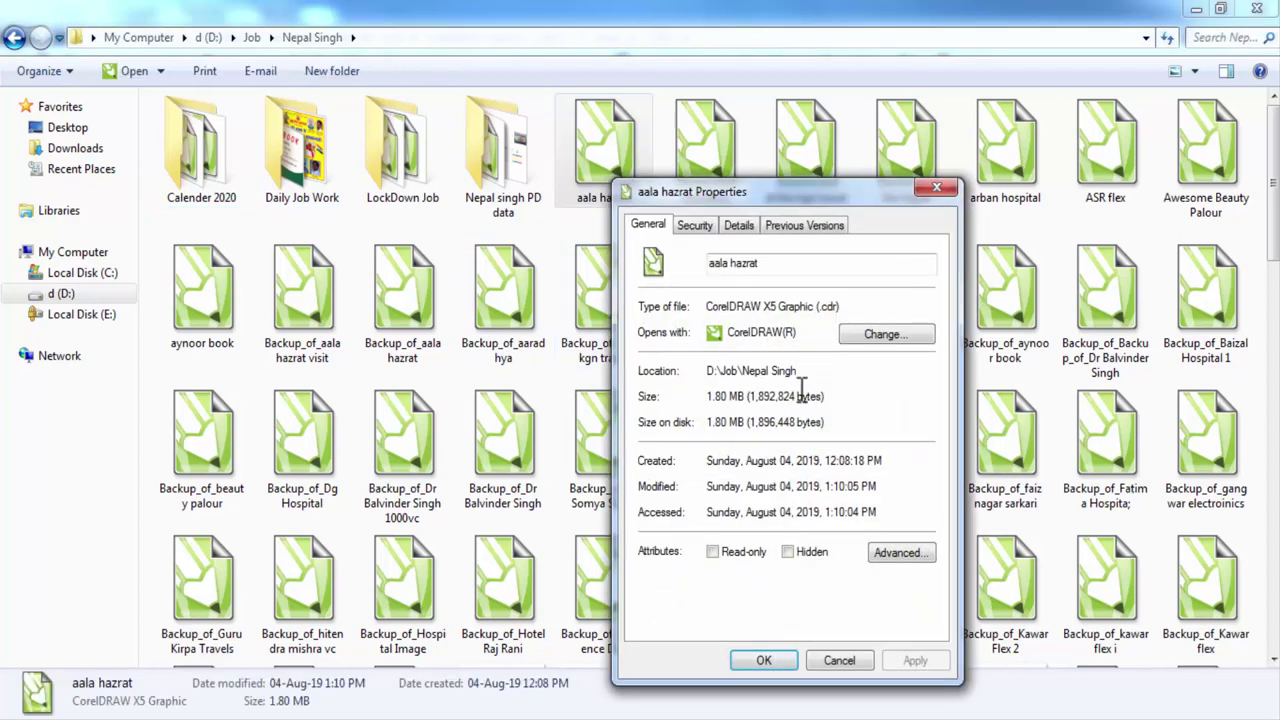
{"action": "left_click", "coordinate": [885, 336]}
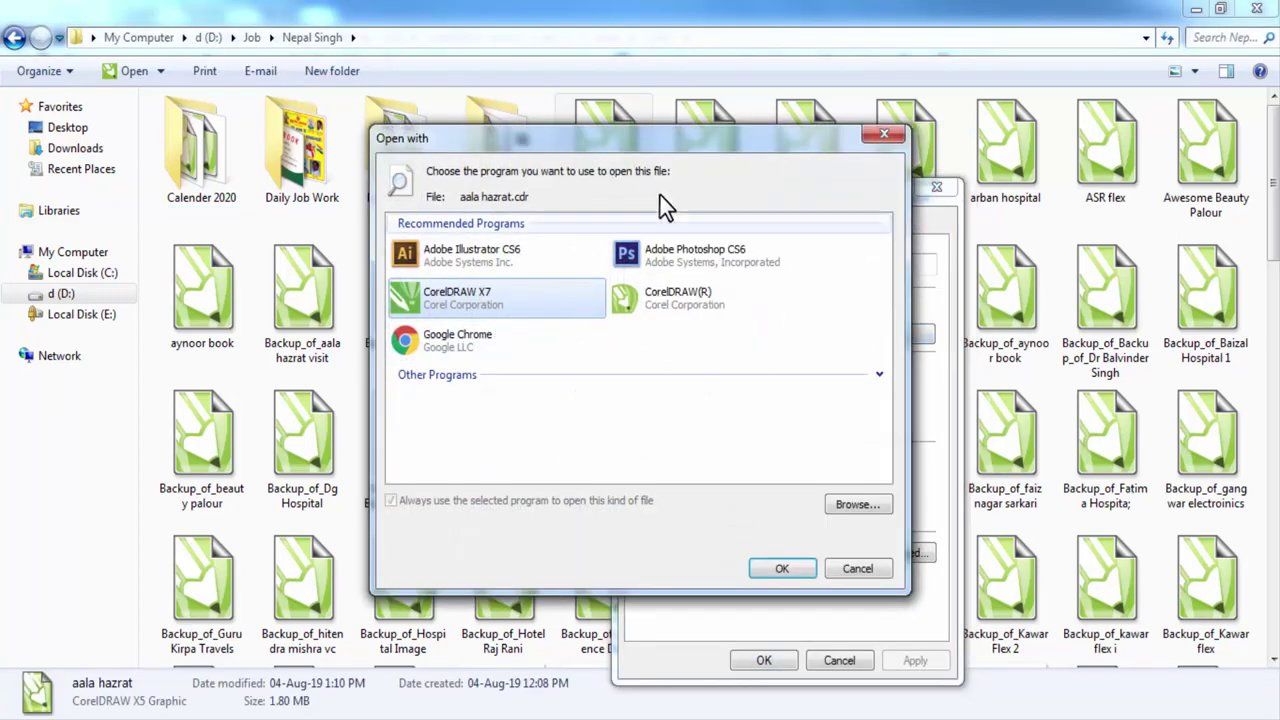
{"action": "left_click_drag", "start_coordinate": [645, 145], "coordinate": [705, 210]}
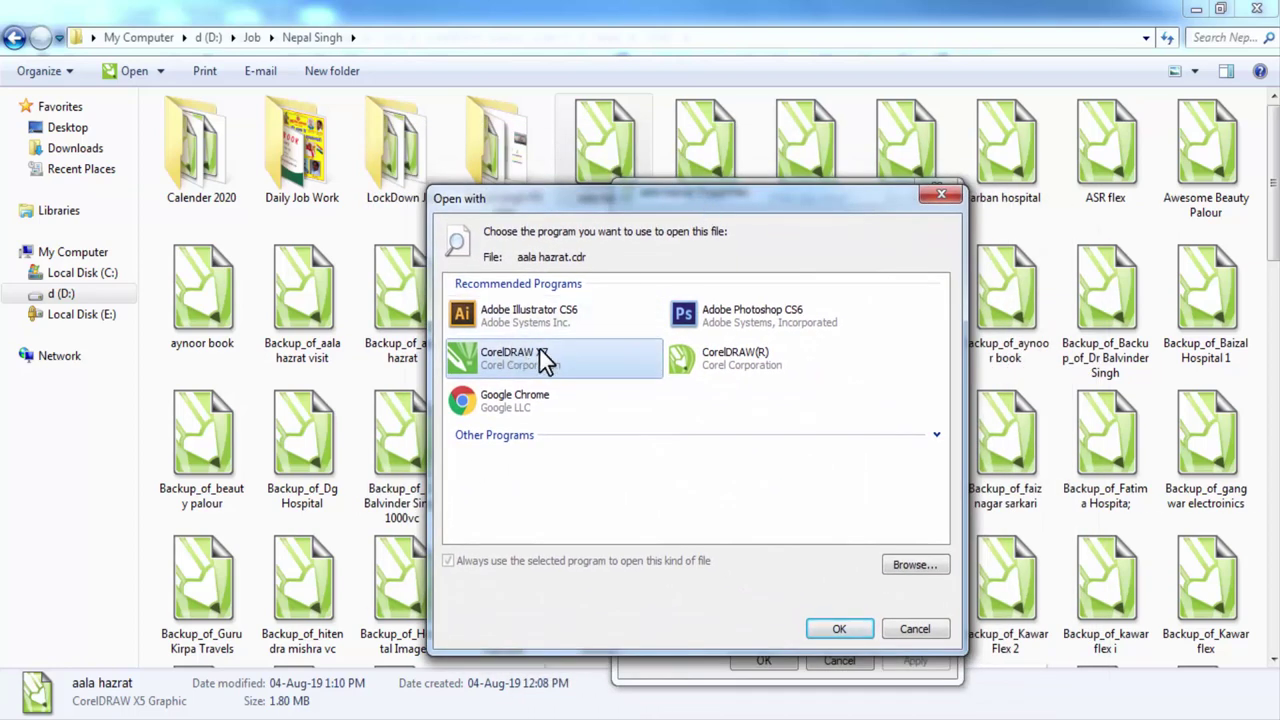
{"action": "left_click", "coordinate": [838, 635]}
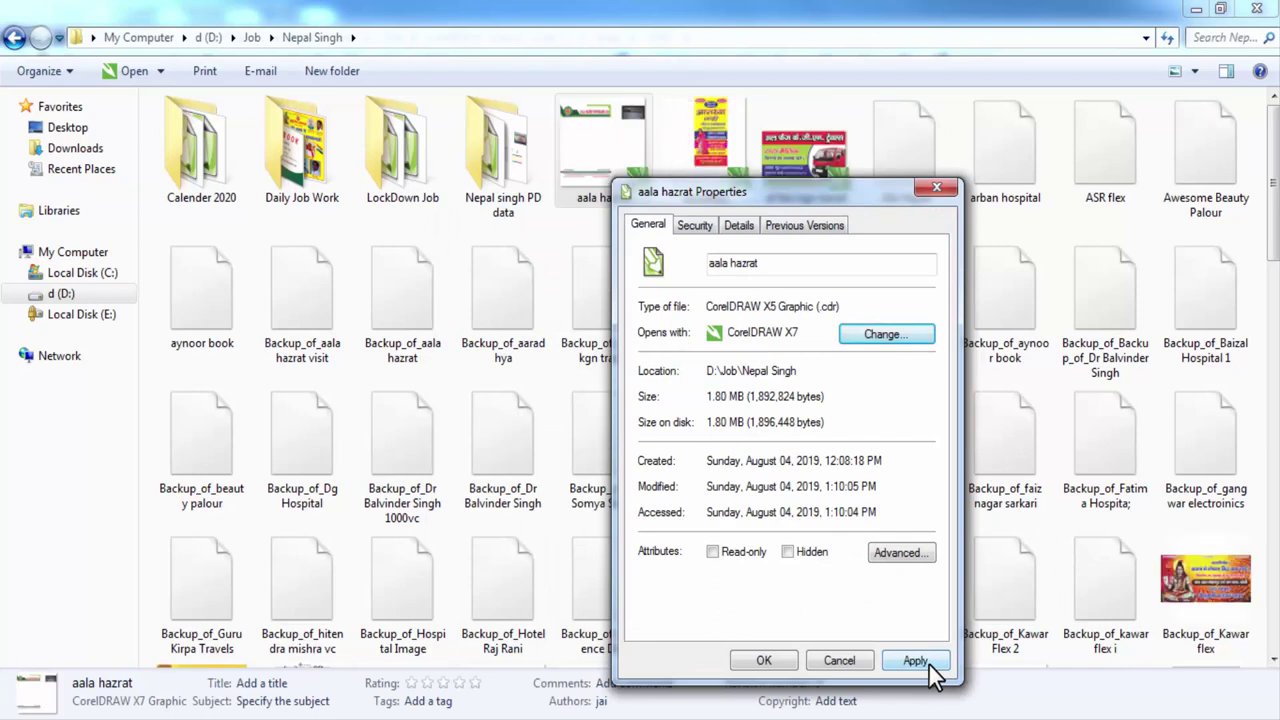
{"action": "left_click", "coordinate": [766, 662]}
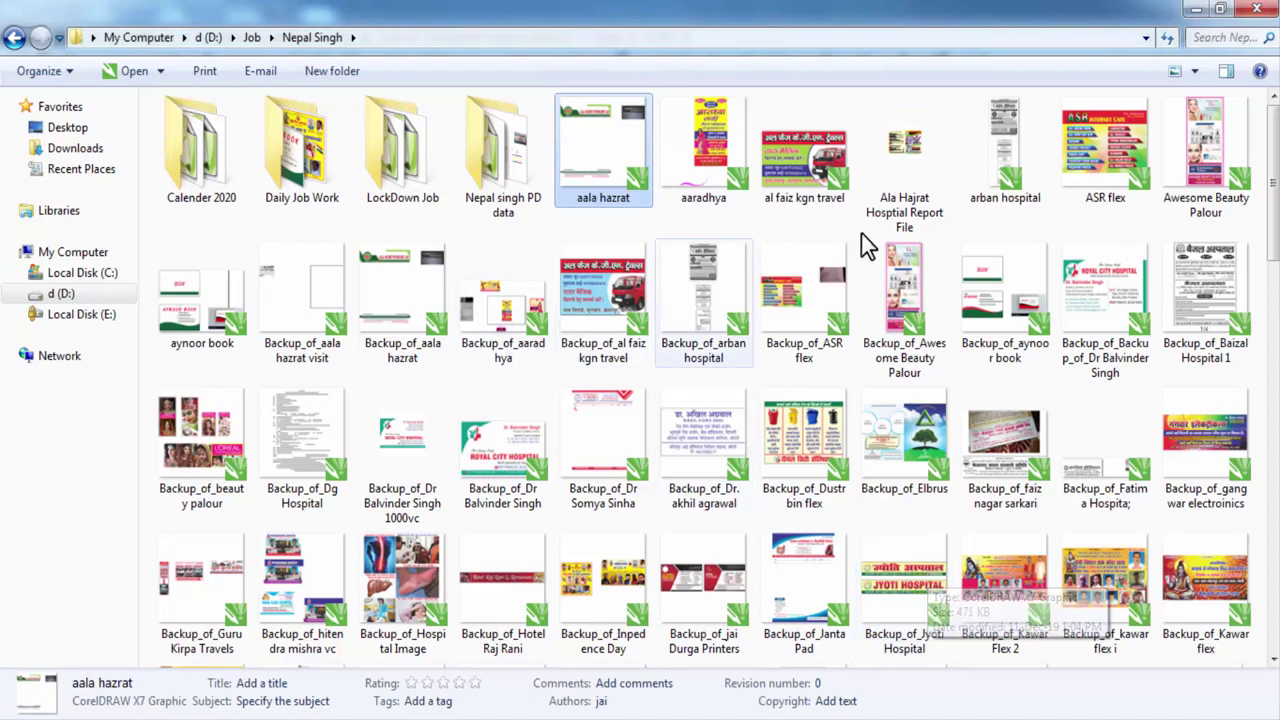
Look through the whole job folder to check the thumbnails of the CorelDRAW files
{"action": "scroll", "coordinate": [878, 443], "scroll_direction": "down", "scroll_amount": 10}
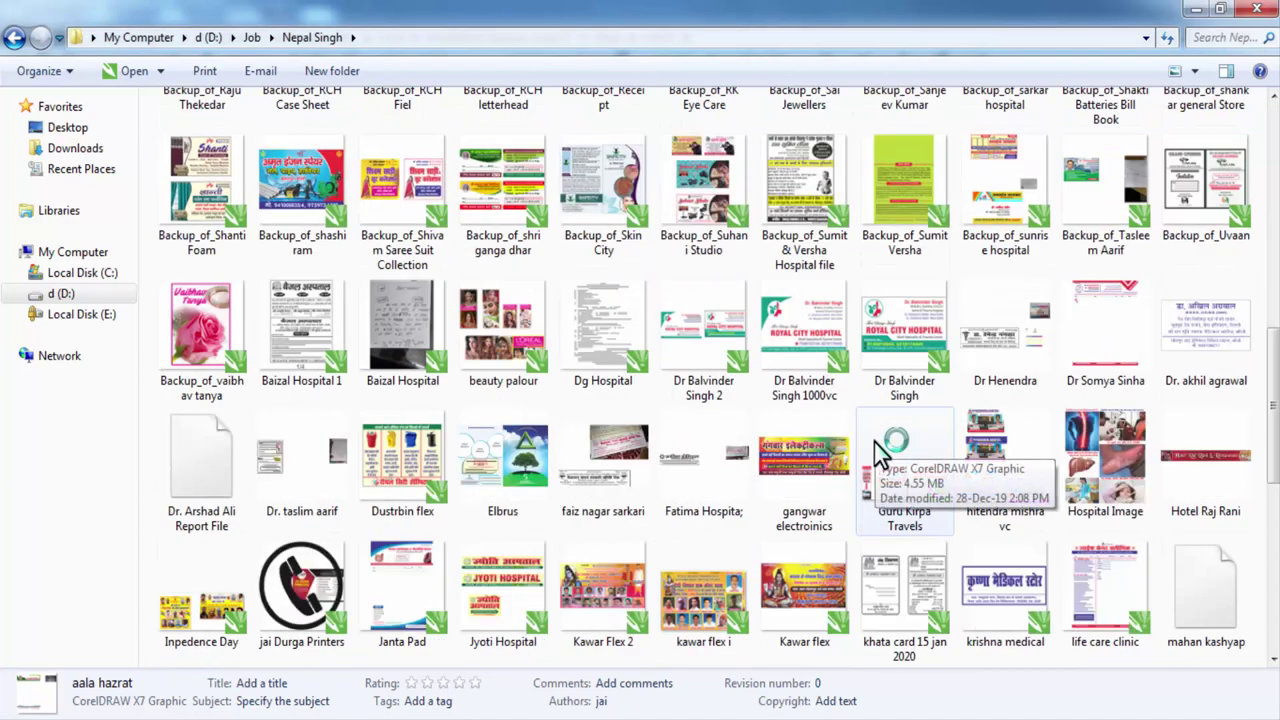
{"action": "scroll", "coordinate": [875, 444], "scroll_direction": "down", "scroll_amount": 5}
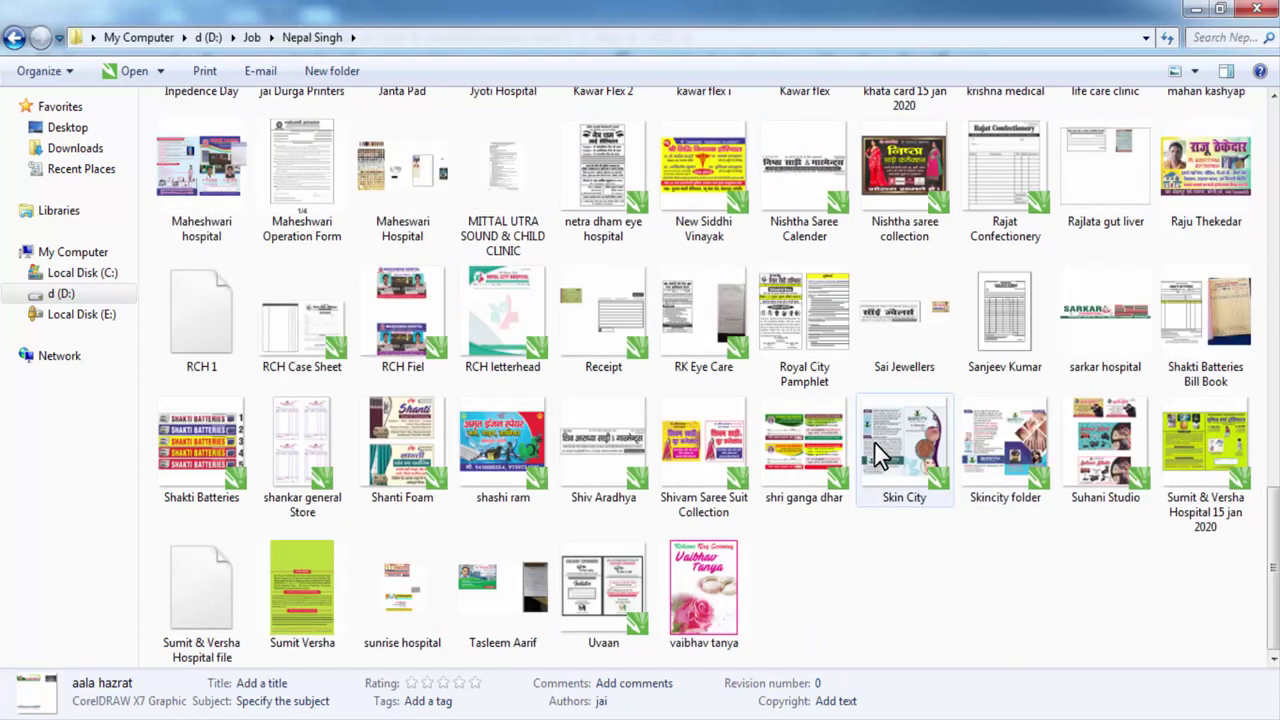
{"action": "scroll", "coordinate": [875, 444], "scroll_direction": "up", "scroll_amount": 15}
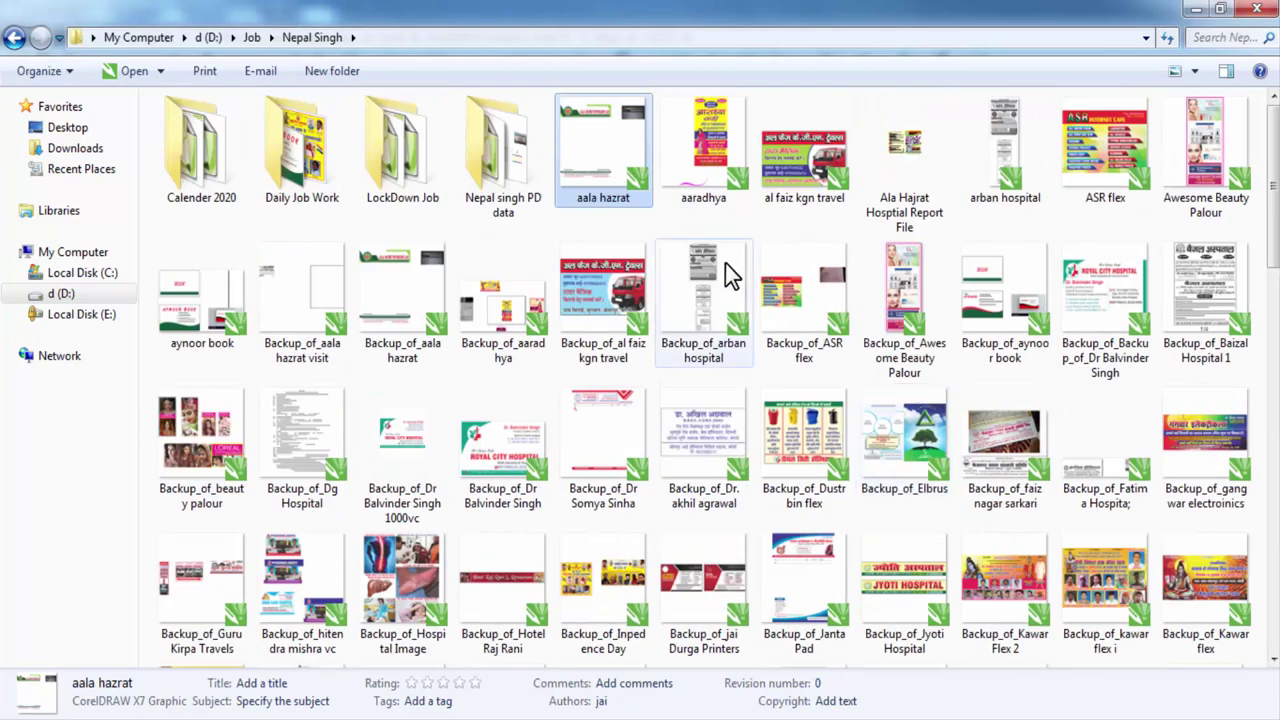